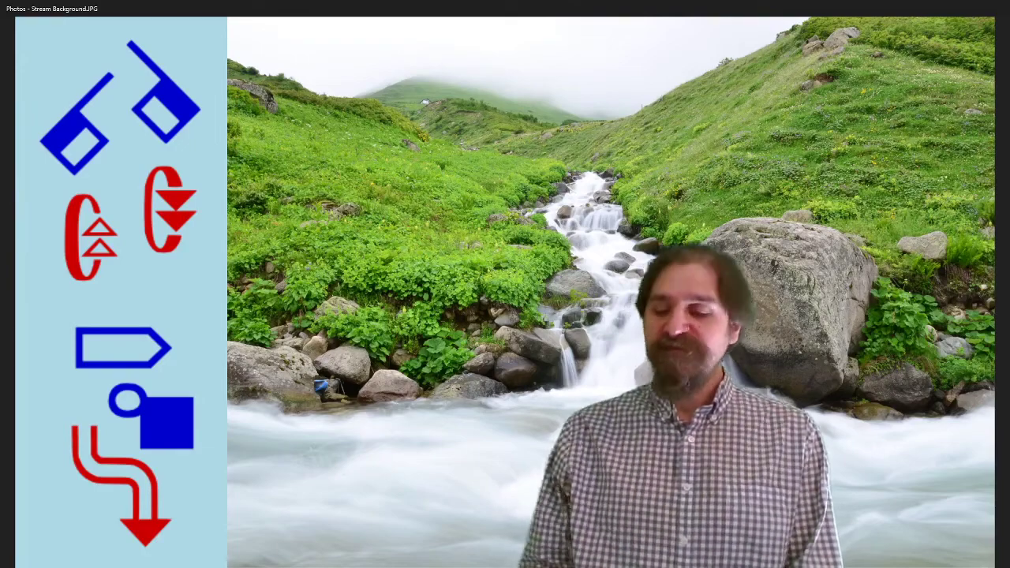
# Switch to the browser, open README.md in the SignPuddle2 GitHub repository and read it through to the License section
pyautogui.hotkey('alt', 'Tab')
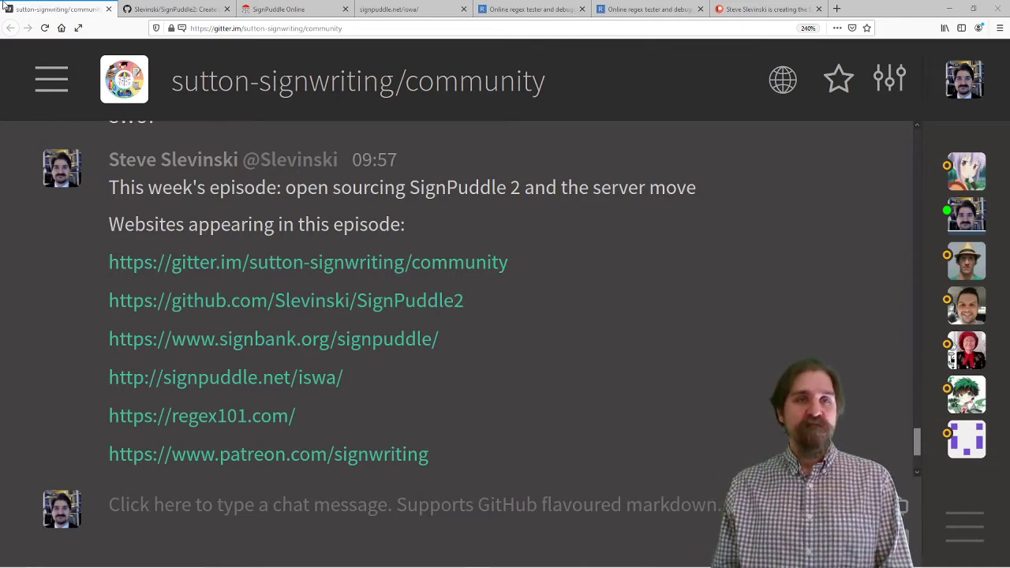
pyautogui.click(173, 9)
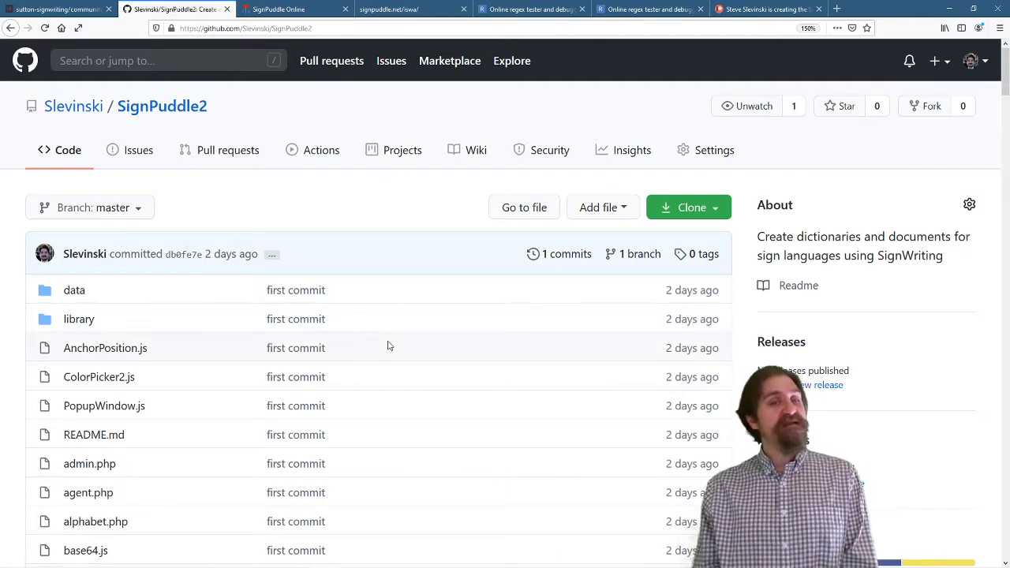
pyautogui.click(99, 437)
pyautogui.scroll(-2, 462, 243)
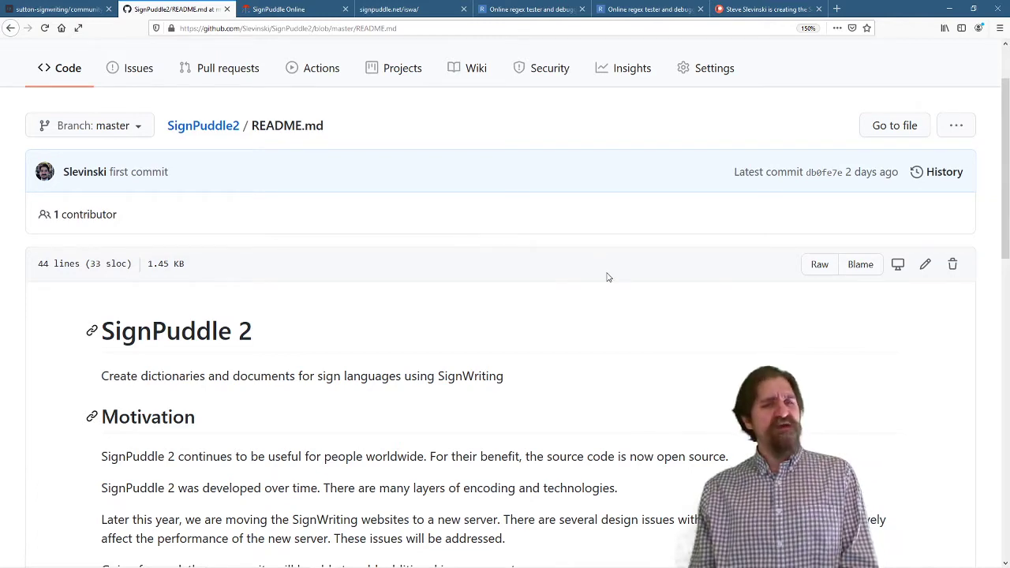
pyautogui.scroll(-4, 611, 272)
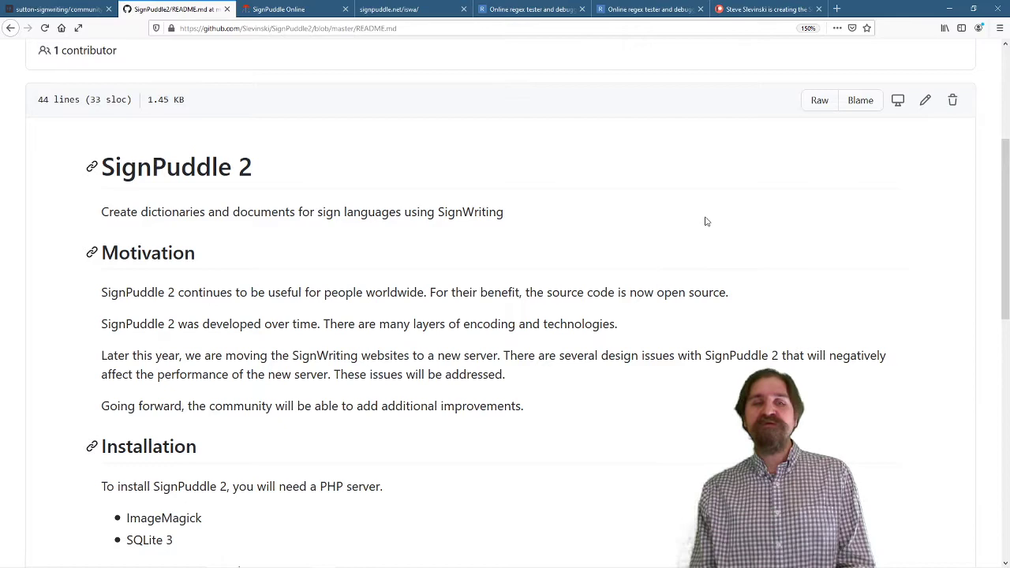
pyautogui.scroll(-4, 706, 222)
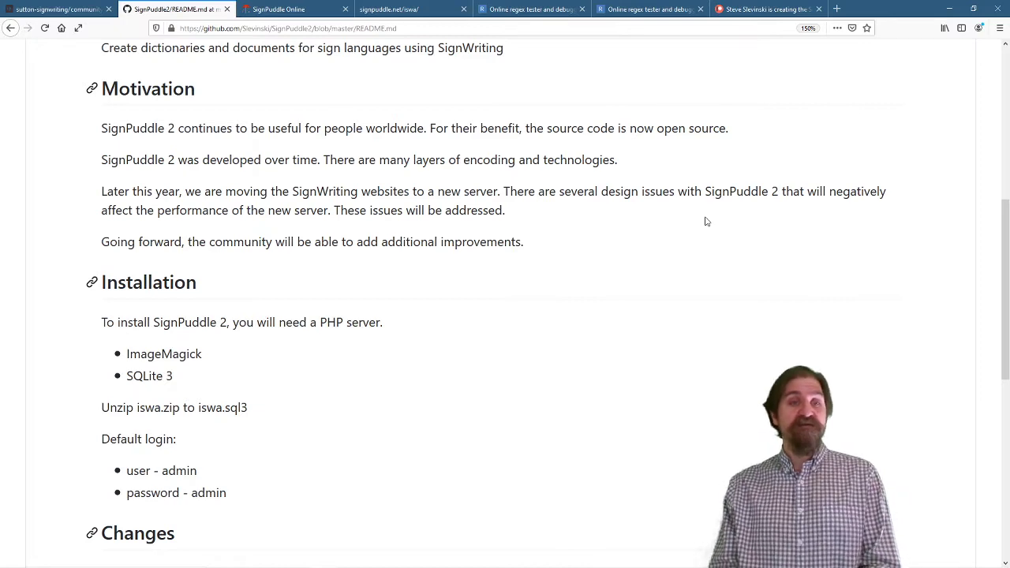
pyautogui.scroll(-5, 706, 222)
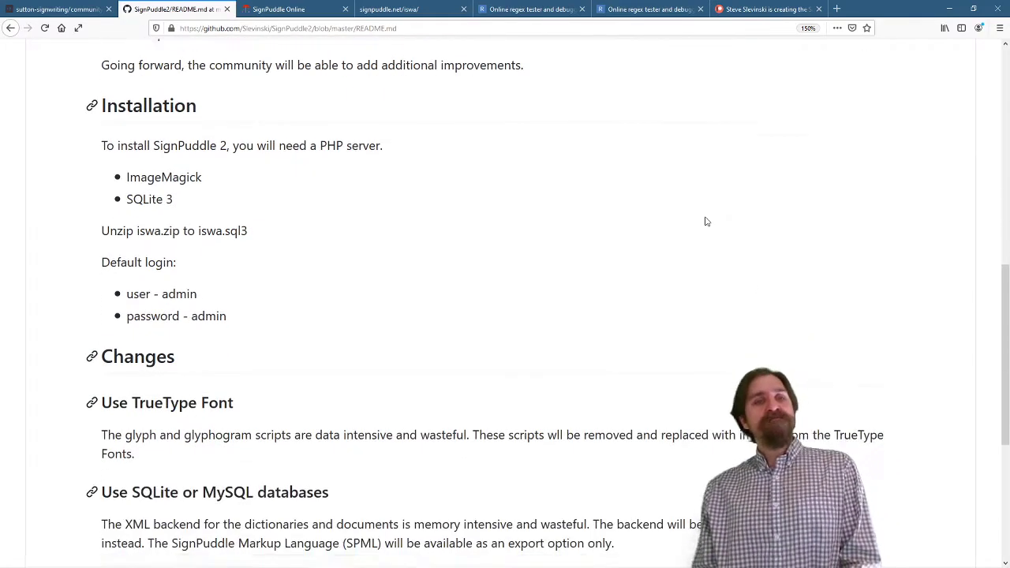
pyautogui.scroll(-5, 706, 222)
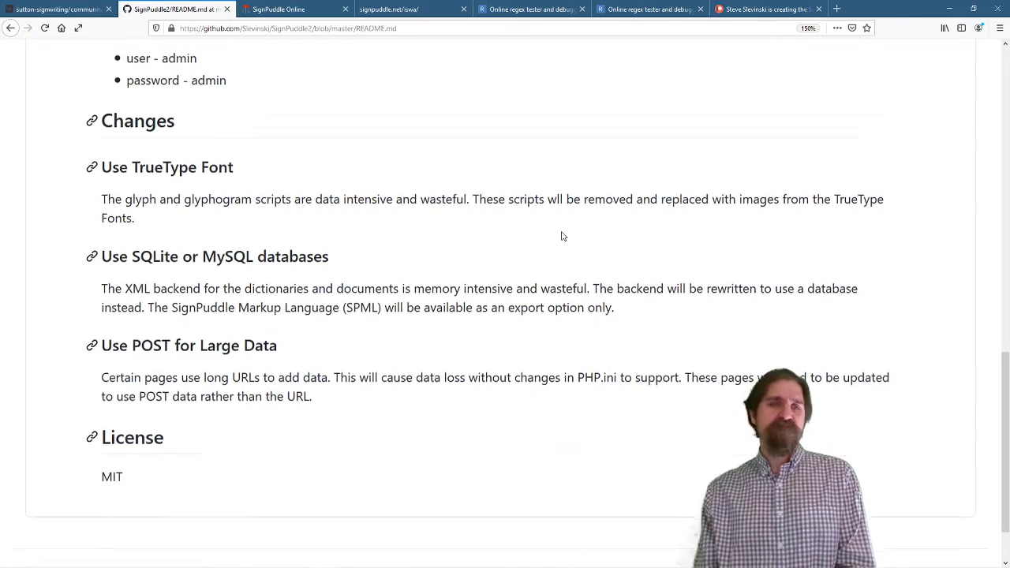
pyautogui.scroll(-2, 561, 235)
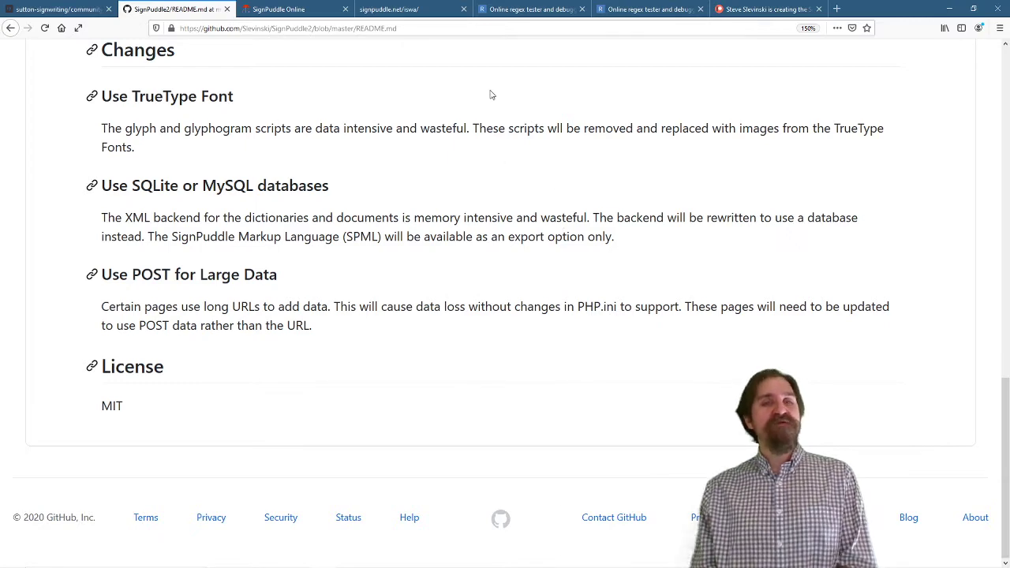
# On the SignPuddle Online site, find the United States among the country flags and open the ASL Dictionary
pyautogui.click(308, 14)
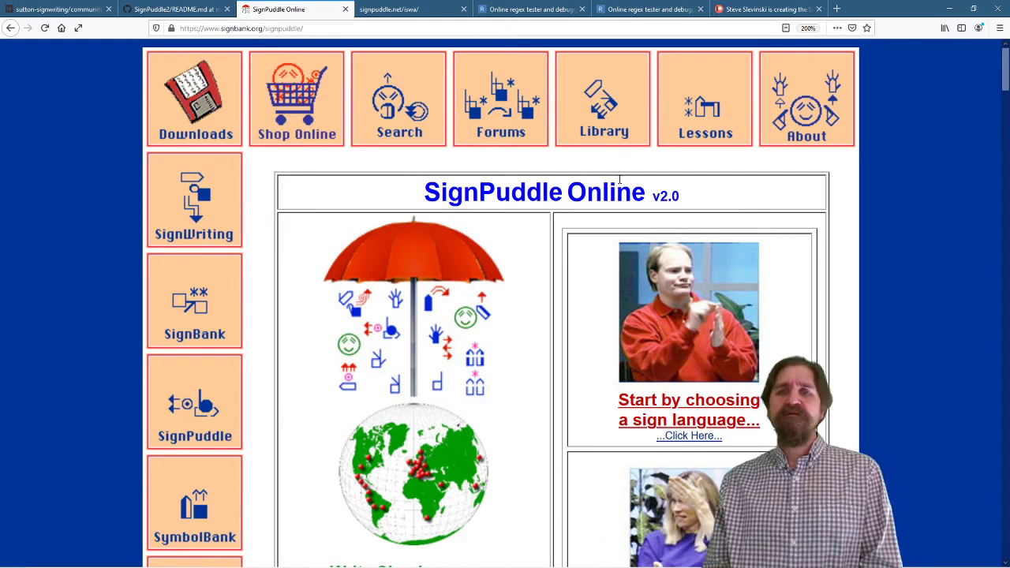
pyautogui.scroll(-3, 475, 220)
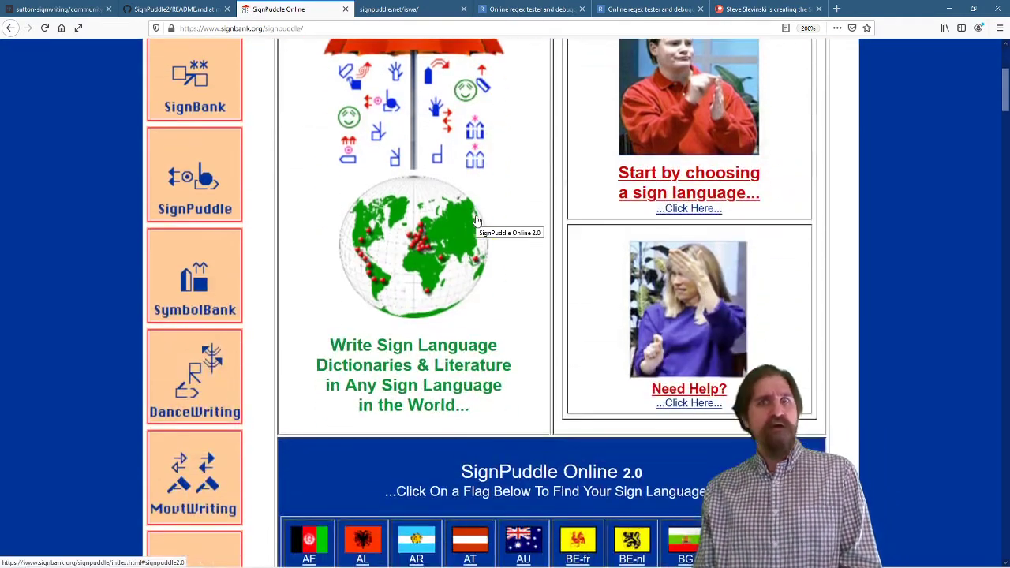
pyautogui.scroll(-5, 476, 221)
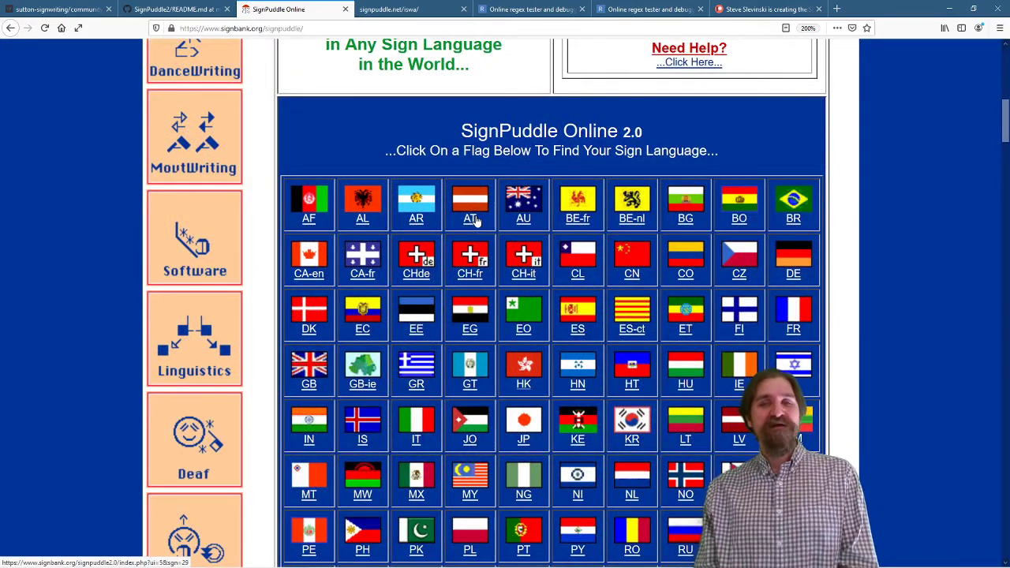
pyautogui.scroll(-2, 476, 221)
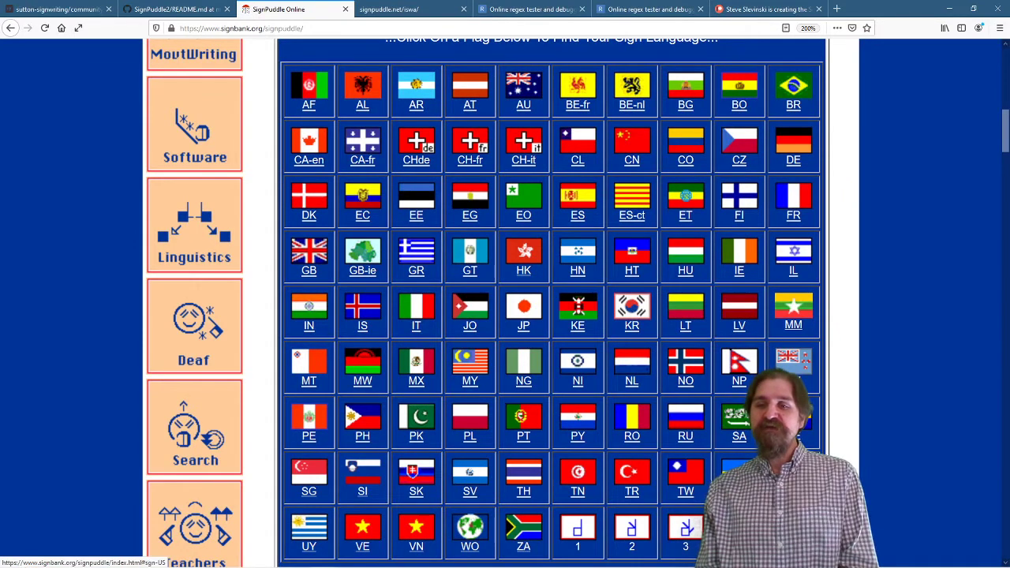
pyautogui.click(691, 261)
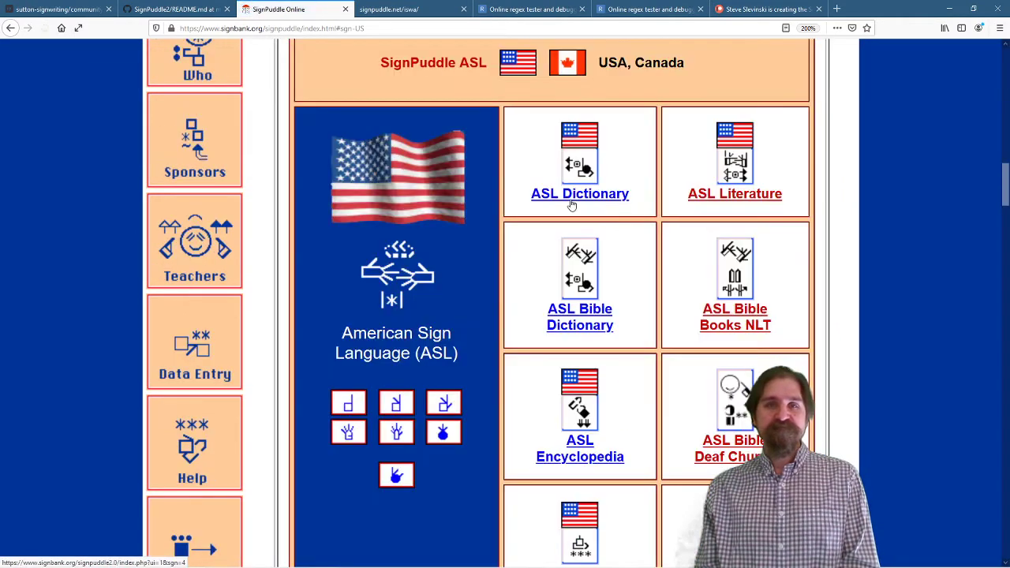
pyautogui.click(599, 193)
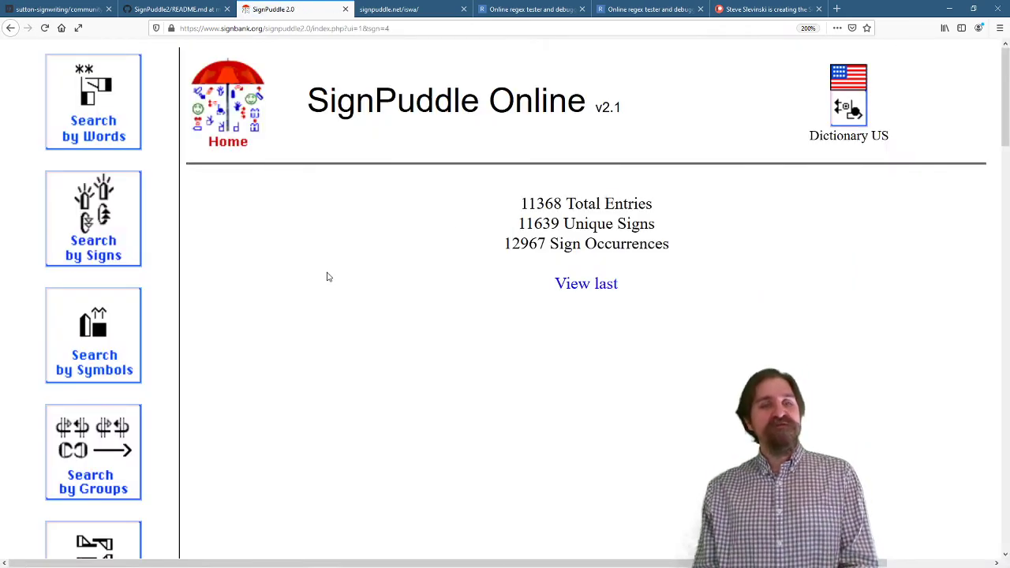
# Open Symbol Frequency for the dictionary and choose the Hands category, the Index symbol group and the Index on Angle base symbol
pyautogui.scroll(-3, 328, 279)
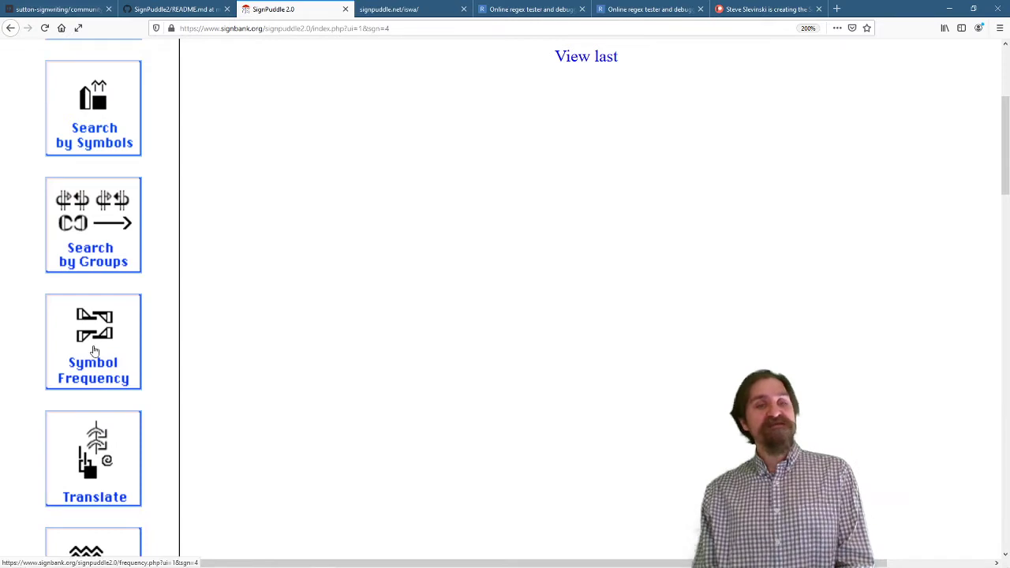
pyautogui.click(93, 351)
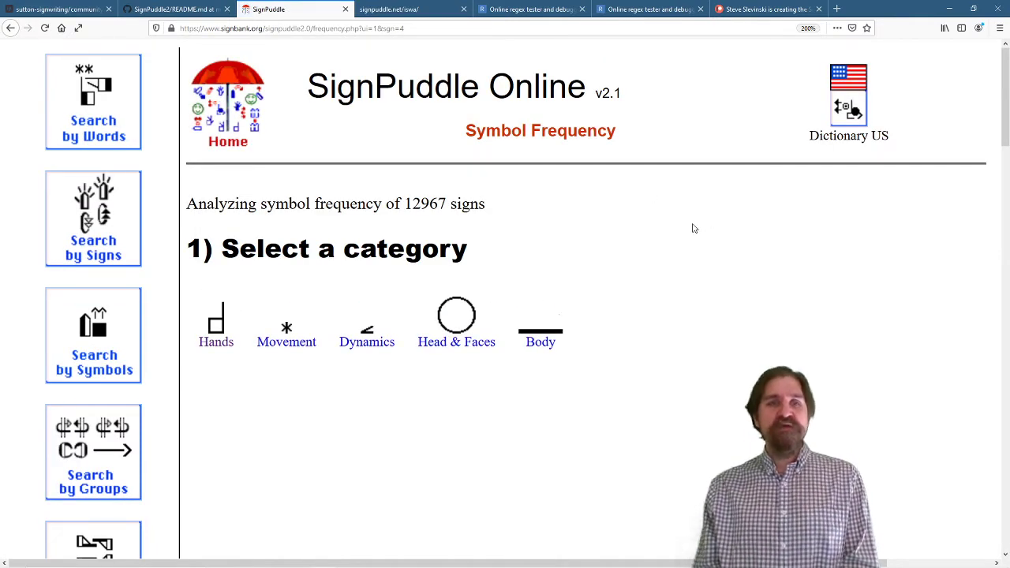
pyautogui.click(218, 342)
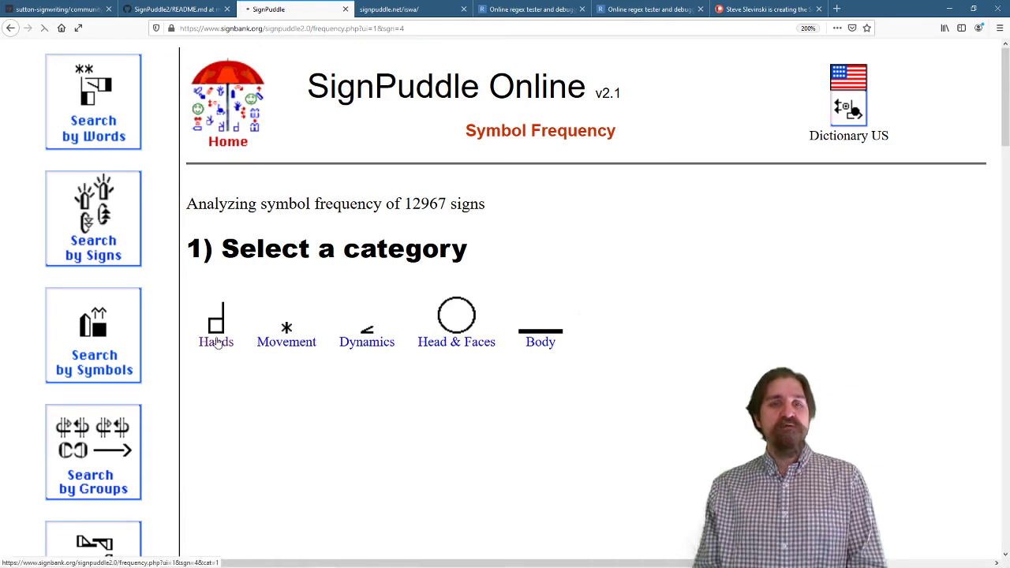
pyautogui.scroll(-3, 555, 275)
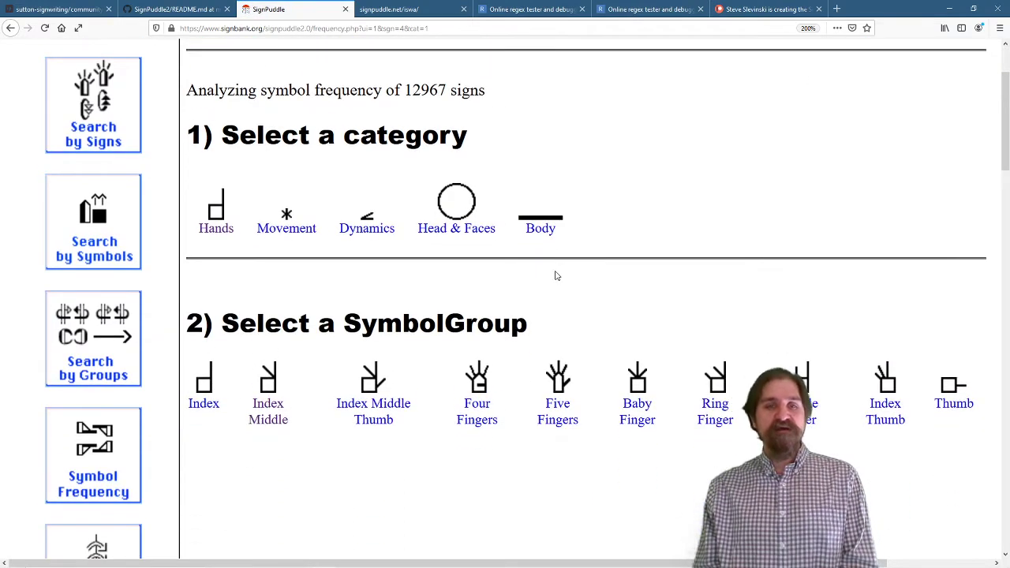
pyautogui.click(209, 404)
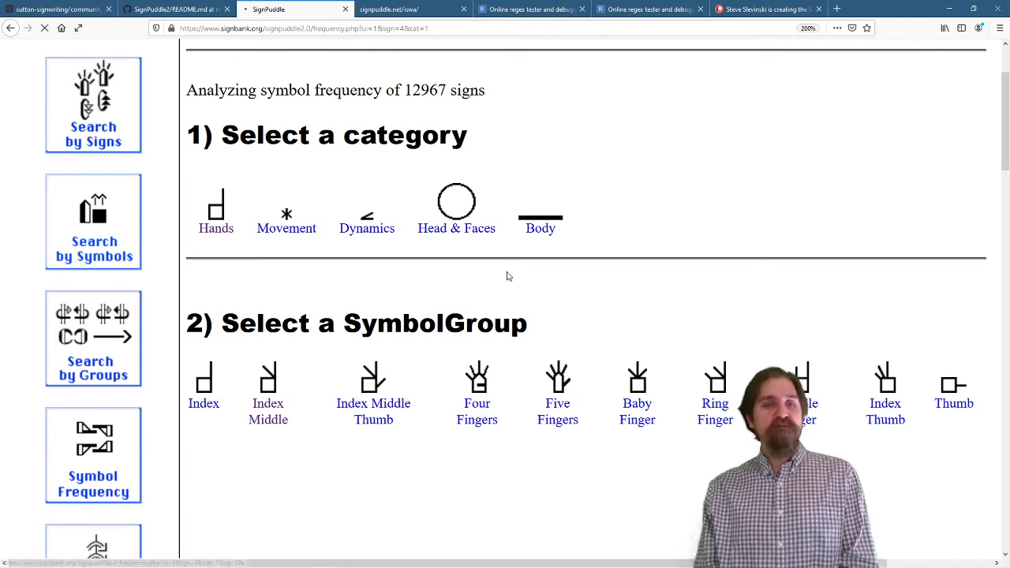
pyautogui.scroll(-5, 507, 276)
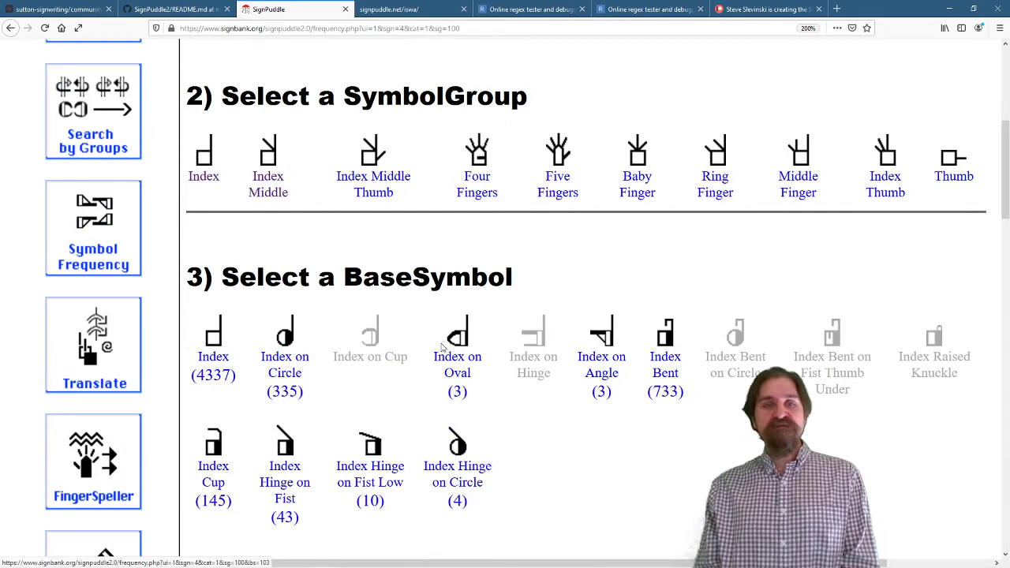
pyautogui.click(603, 367)
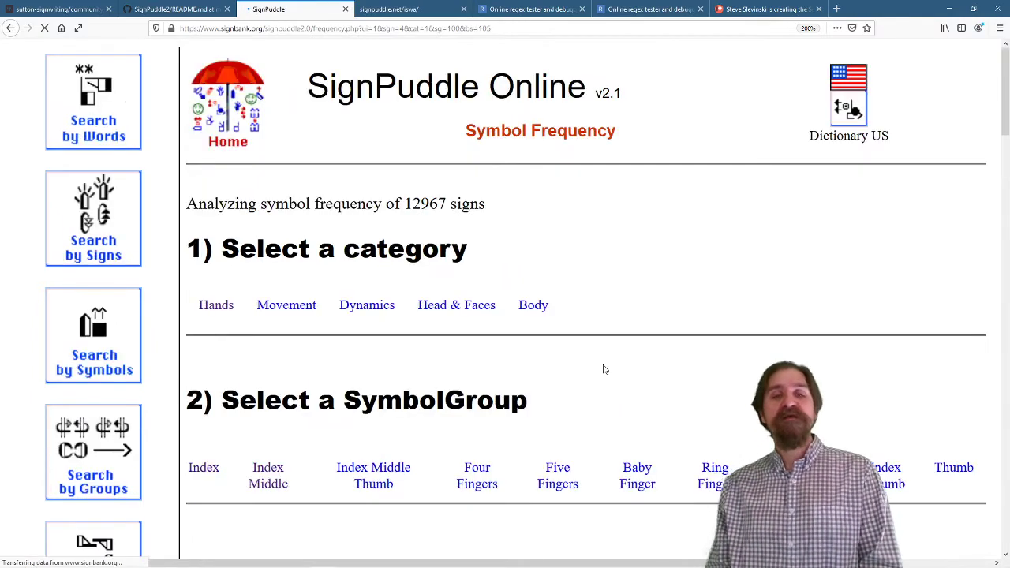
# Search for signs containing the only Index on Angle variation in use and open the second matching sign
pyautogui.scroll(-3, 604, 369)
pyautogui.scroll(-9, 603, 369)
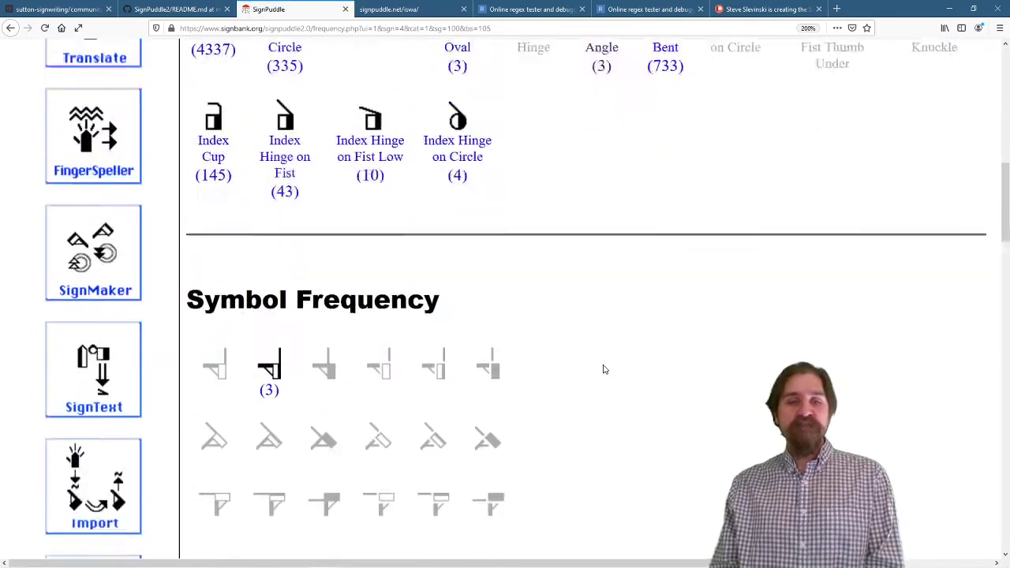
pyautogui.scroll(-10, 616, 336)
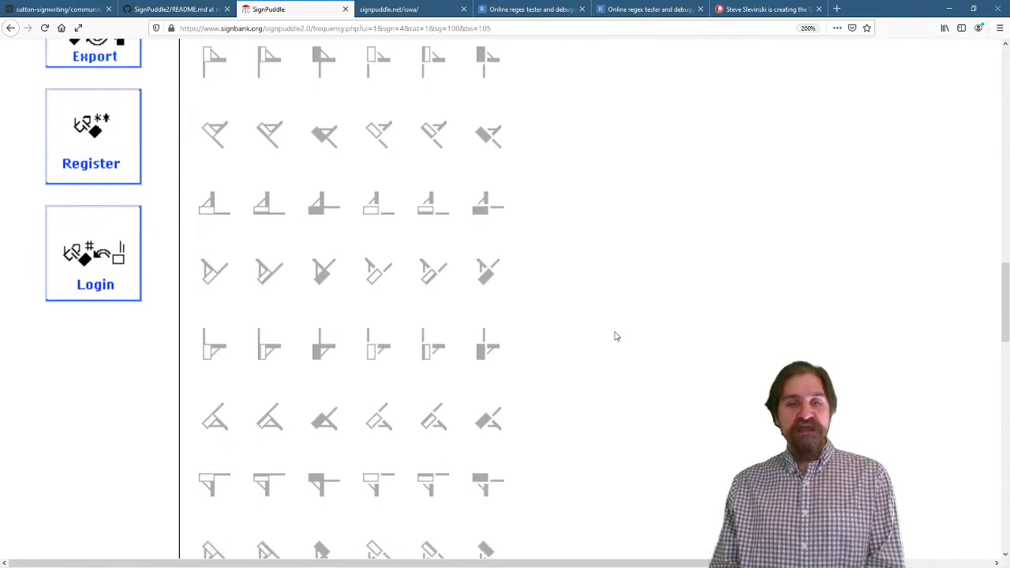
pyautogui.scroll(-3, 616, 336)
pyautogui.scroll(10, 616, 336)
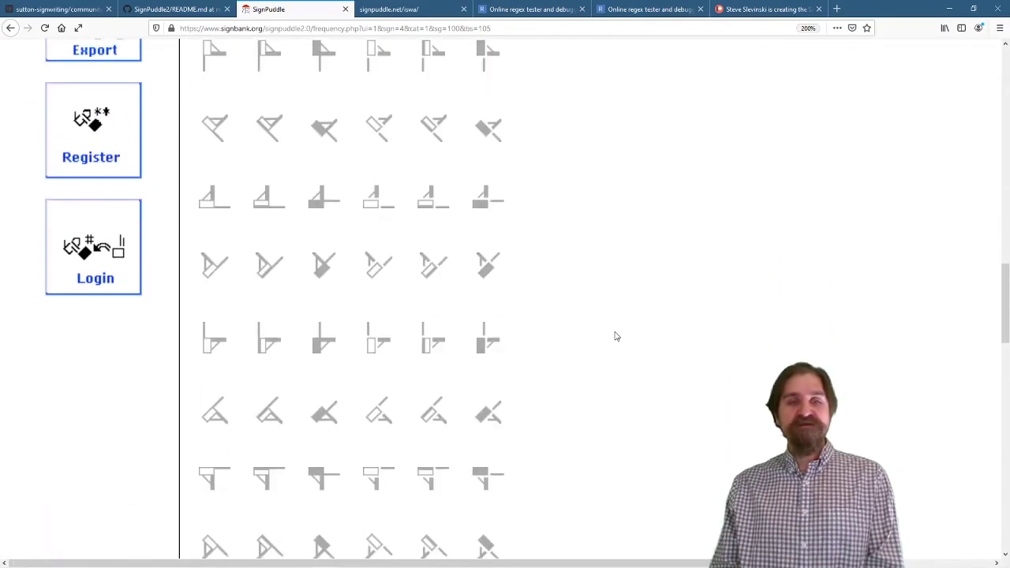
pyautogui.click(275, 233)
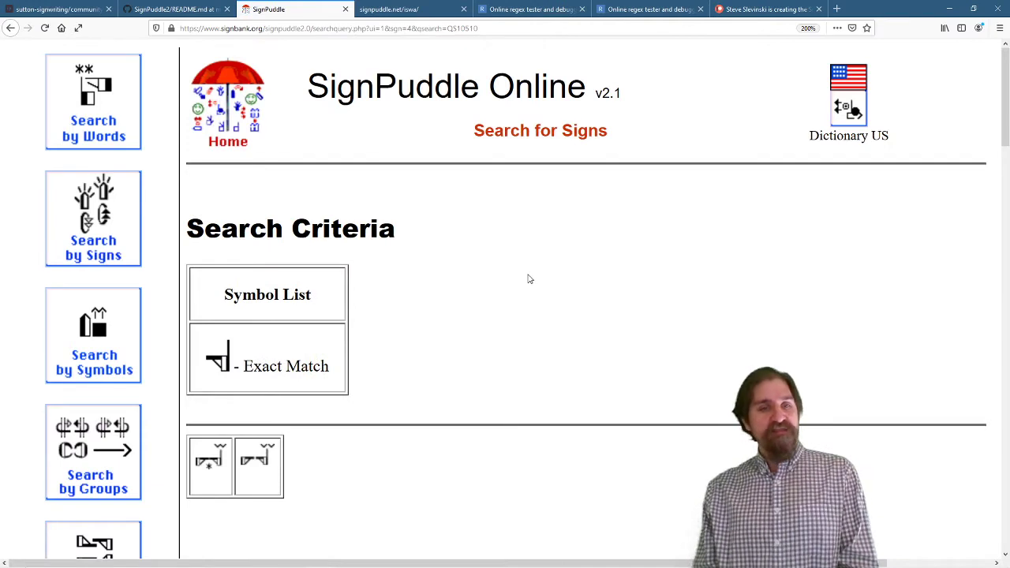
pyautogui.click(265, 464)
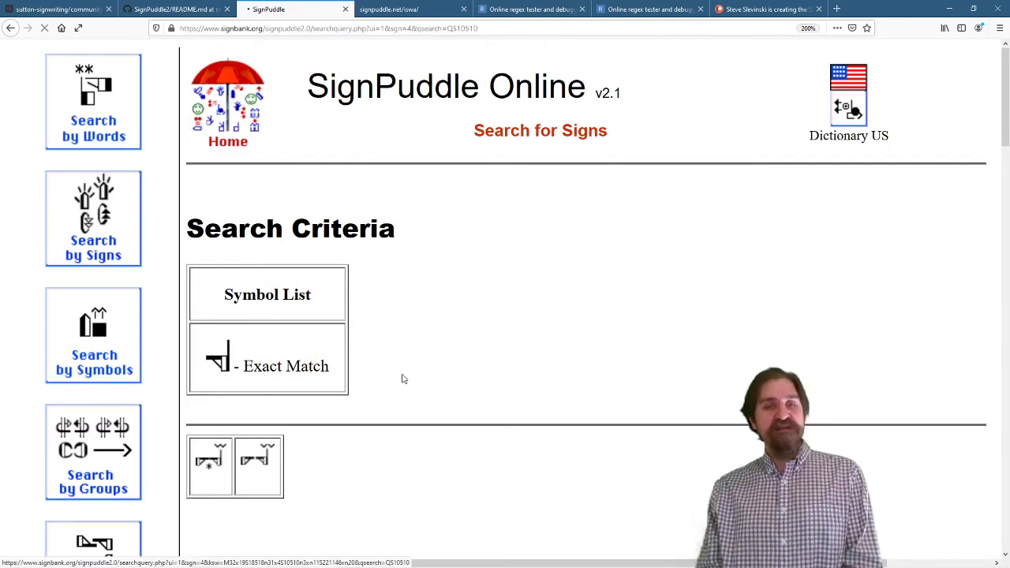
# Look through the entry "again" and highlight its SWU character string
pyautogui.scroll(-4, 496, 275)
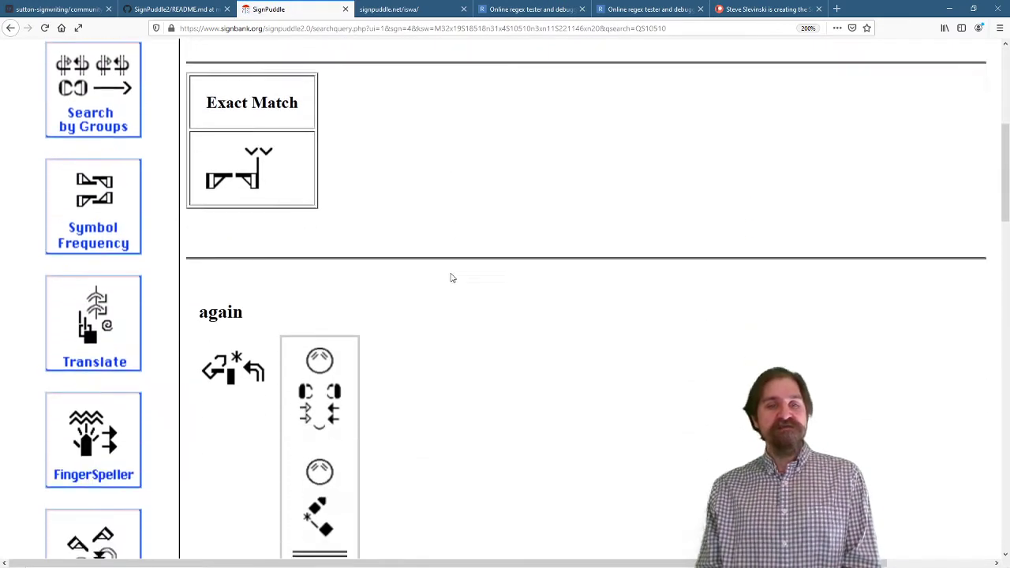
pyautogui.scroll(-1, 395, 268)
pyautogui.scroll(-1, 414, 263)
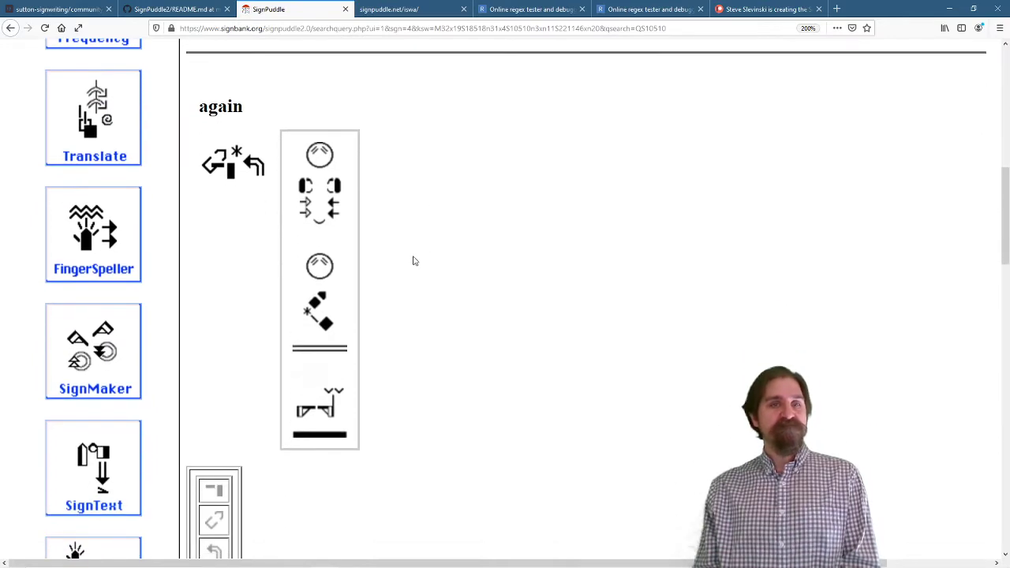
pyautogui.scroll(-3, 414, 261)
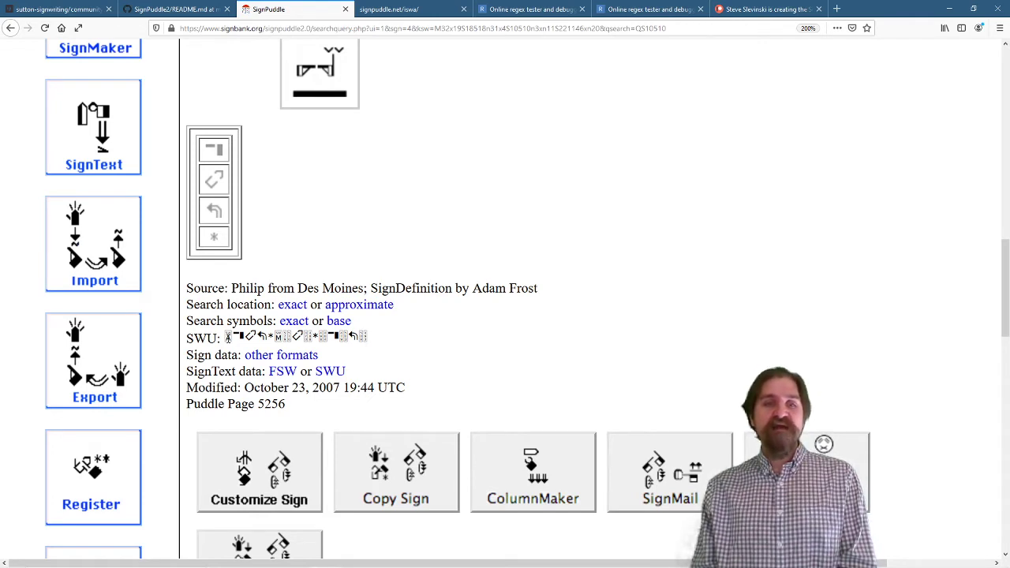
pyautogui.moveTo(227, 338); pyautogui.dragTo(374, 345)
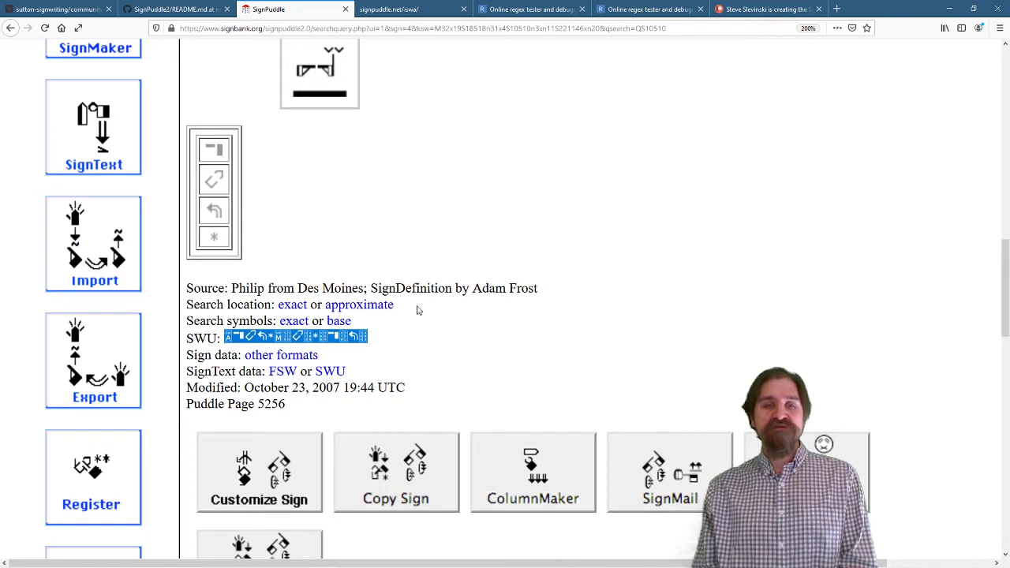
# Open the other data formats for the sign "again" and display it as BSW and as CSW
pyautogui.click(265, 358)
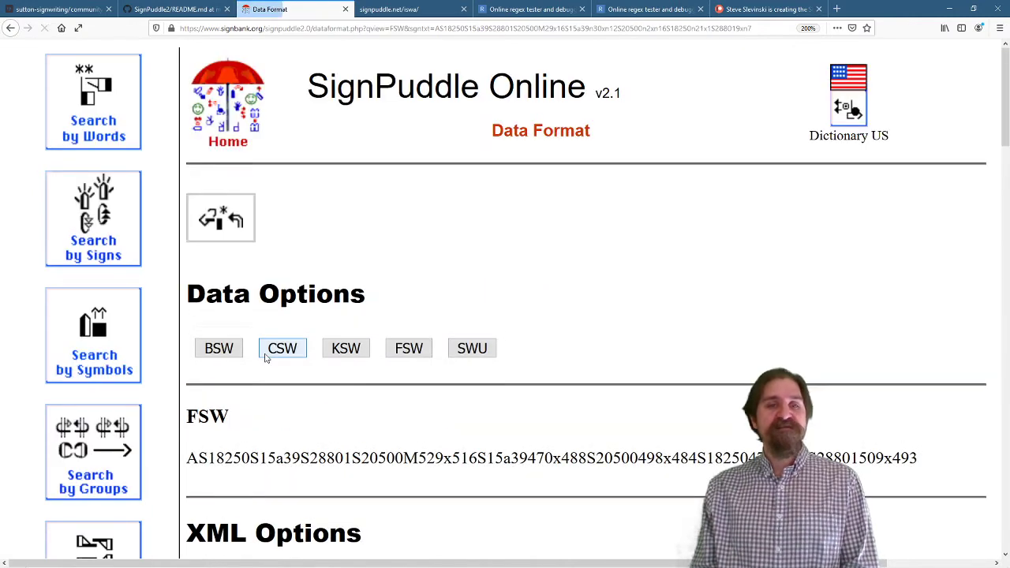
pyautogui.click(219, 351)
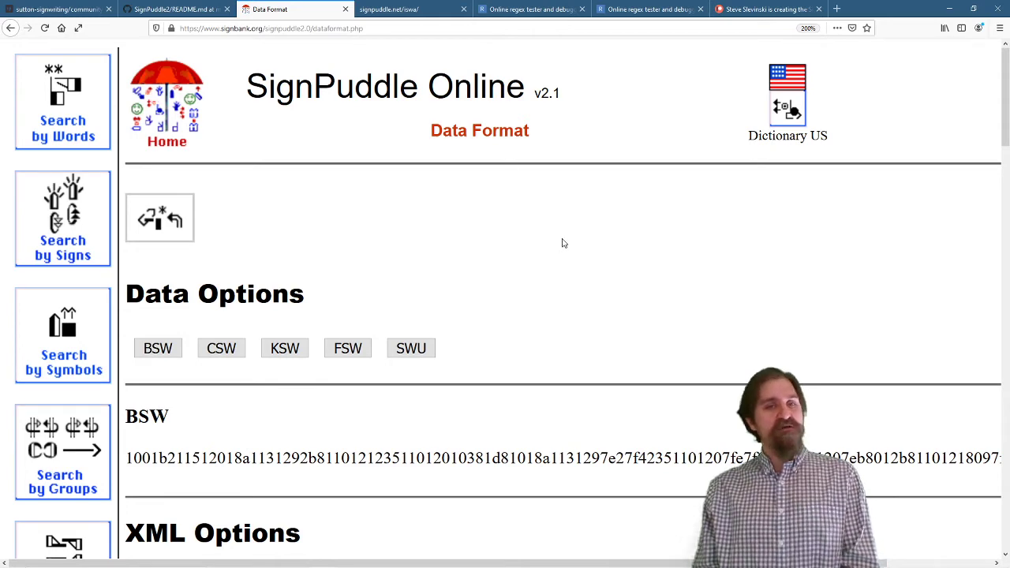
pyautogui.click(221, 351)
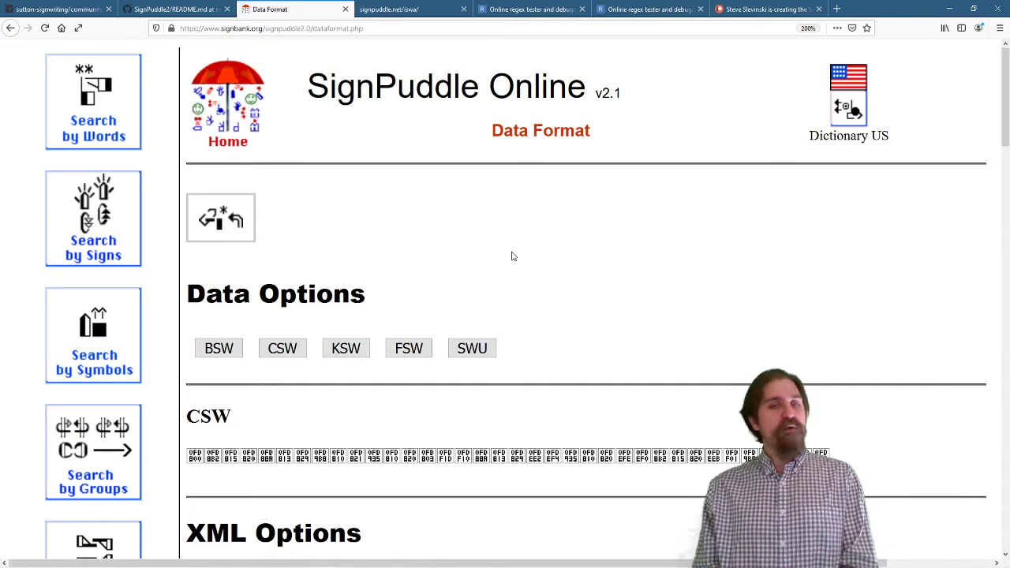
# Switch to the ISWA 2010 font reference page and go to the 2D Layout with Graphite section
pyautogui.click(427, 9)
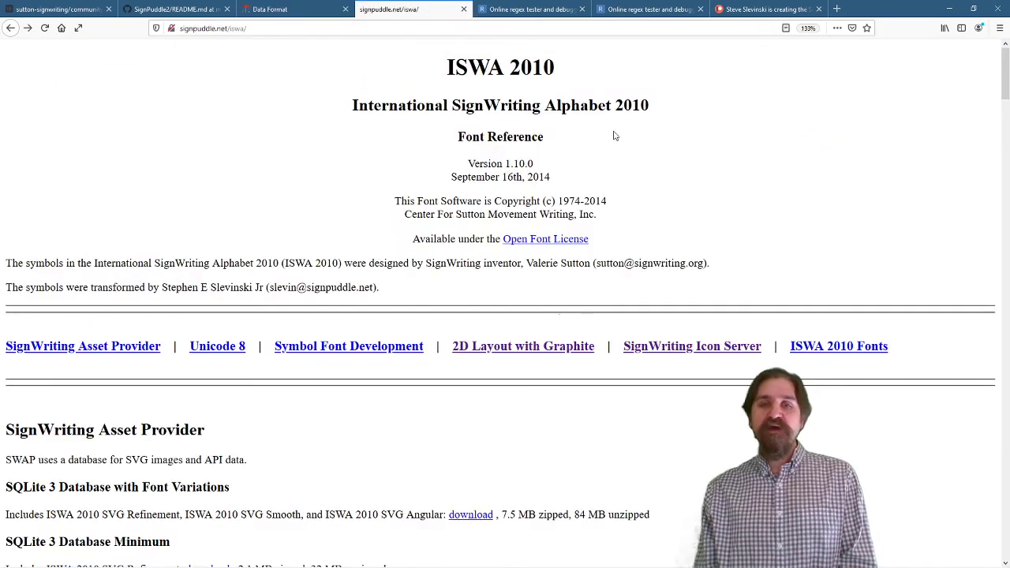
pyautogui.click(498, 348)
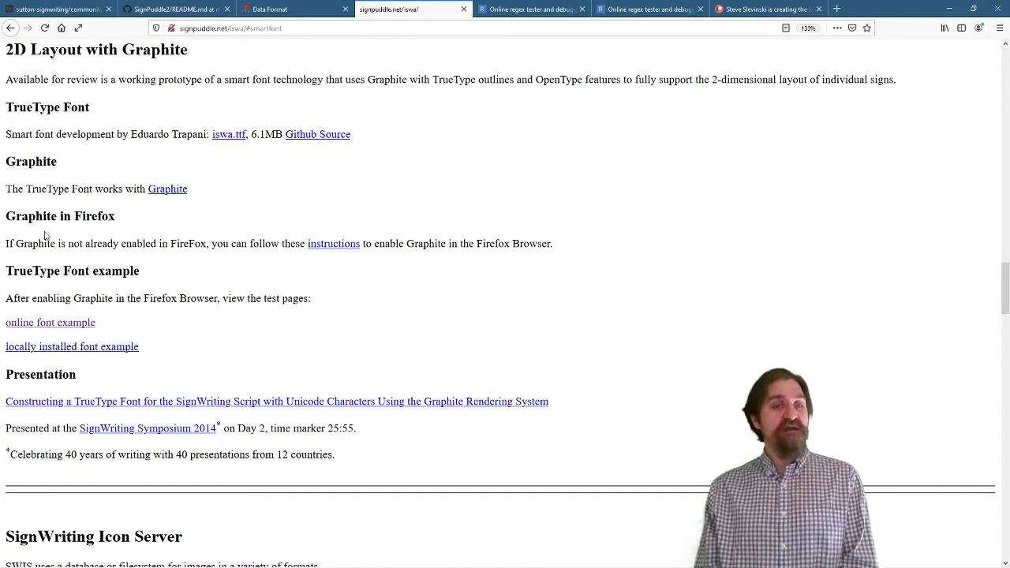
# Open the online font example for the Graphite TrueType font and look through its longer sign text
pyautogui.click(52, 325)
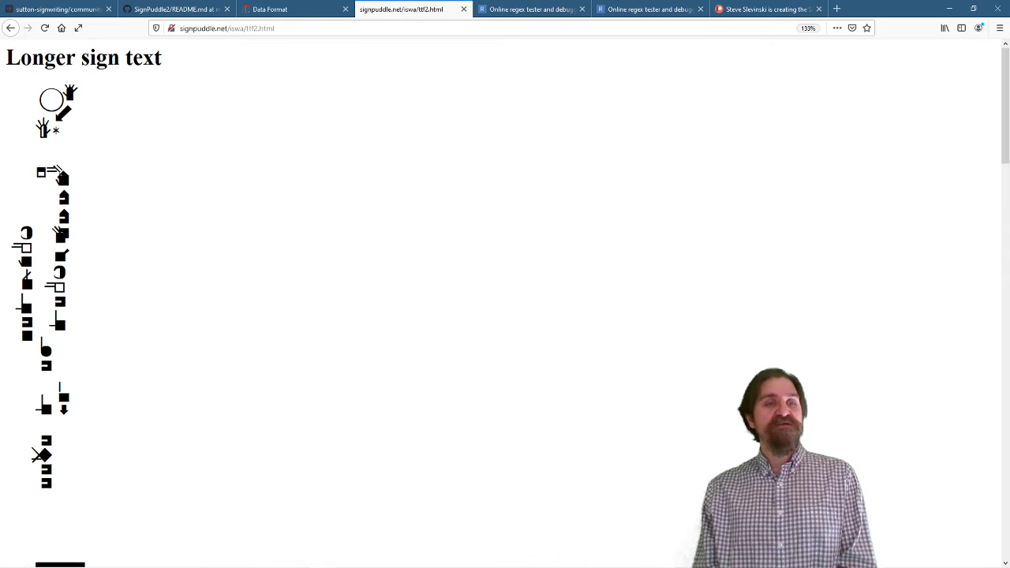
pyautogui.scroll(-3, 62, 193)
pyautogui.scroll(-3, 59, 189)
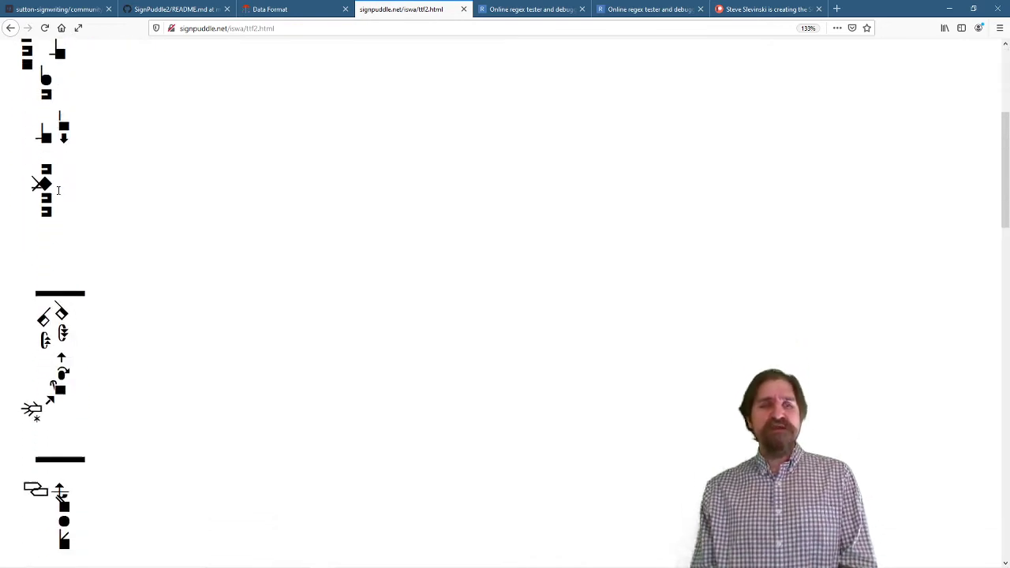
pyautogui.scroll(-2, 57, 194)
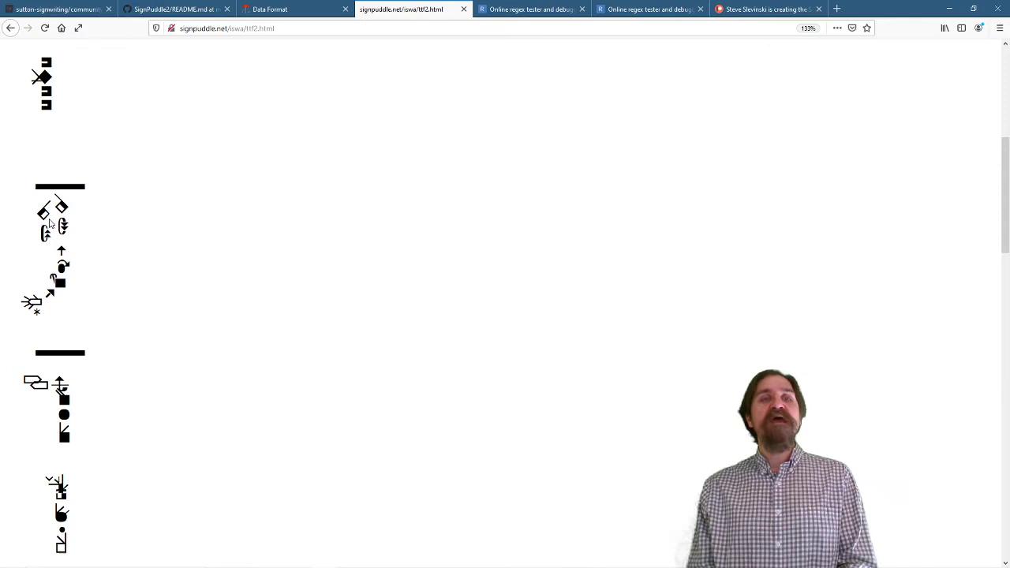
# Return to the SignPuddle Data Format page, display the sign as KSW and copy the KSW string
pyautogui.click(285, 11)
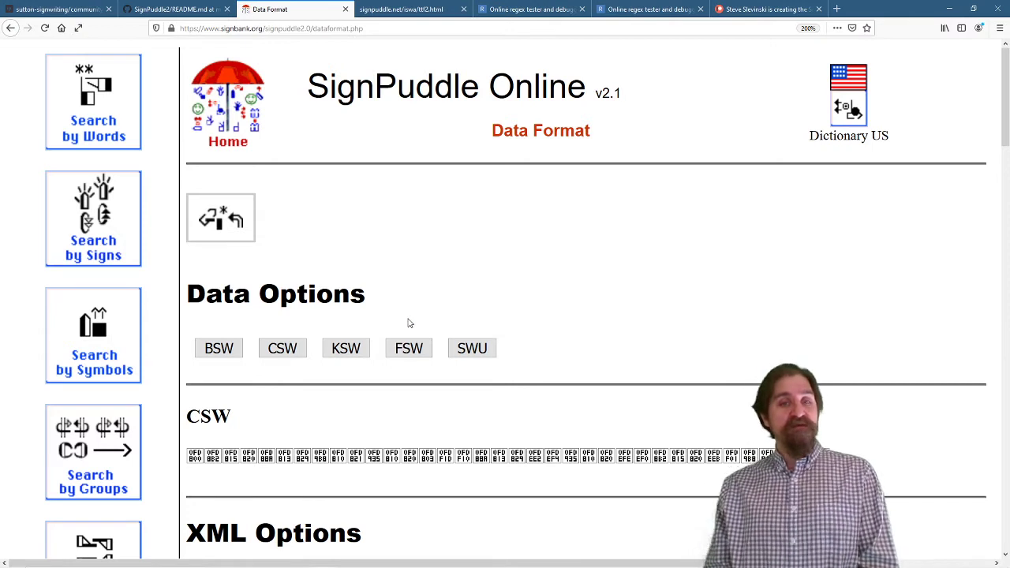
pyautogui.click(345, 348)
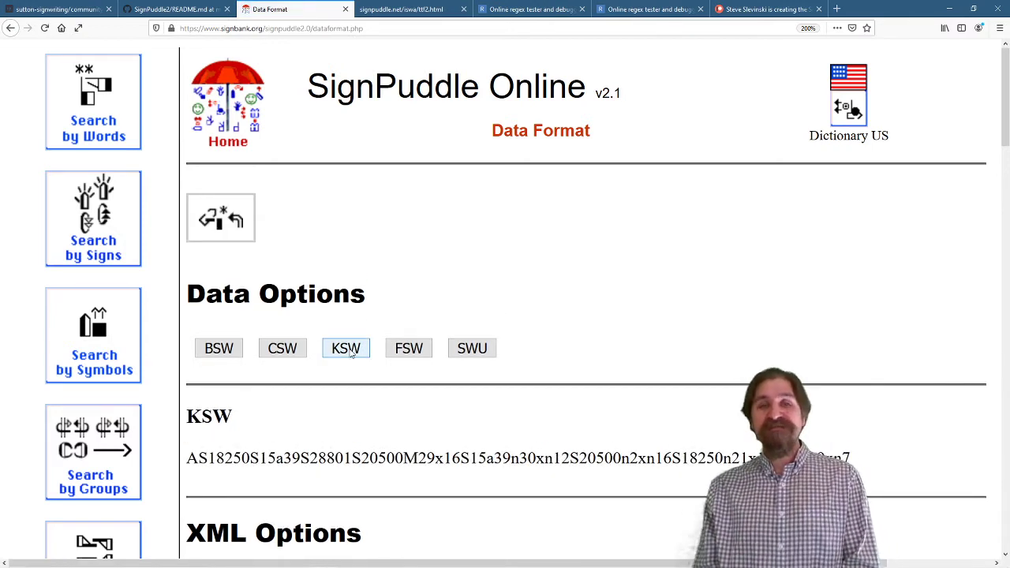
pyautogui.tripleClick(349, 457)
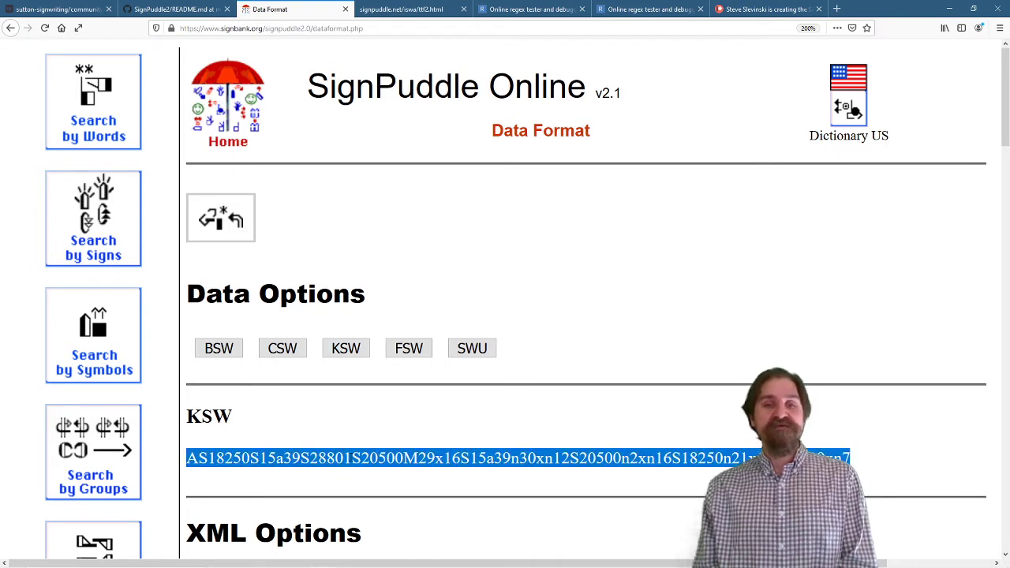
pyautogui.rightClick(350, 458)
pyautogui.click(383, 471)
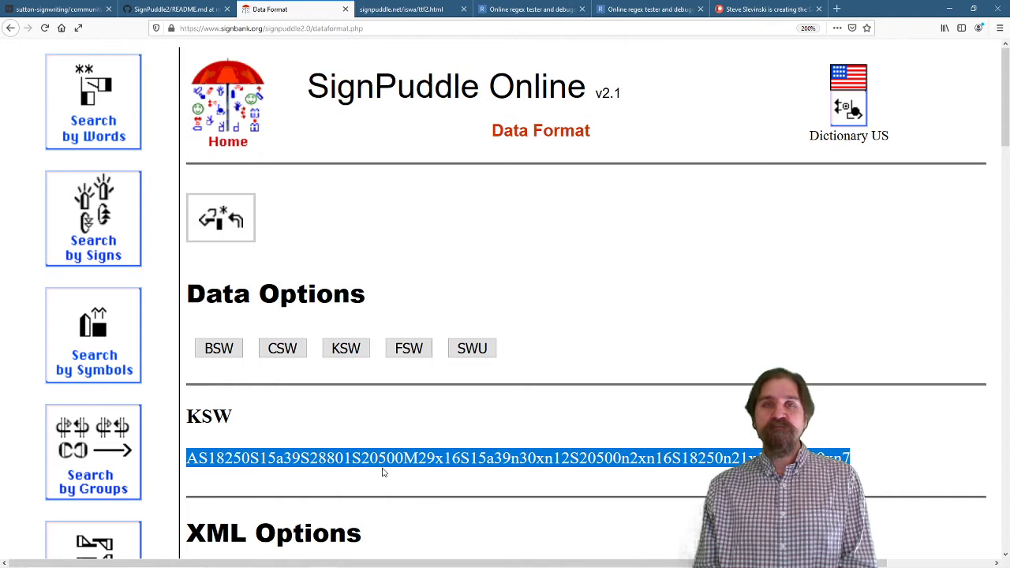
# Switch to the first regex101 page and paste the copied KSW string as the test string
pyautogui.click(529, 9)
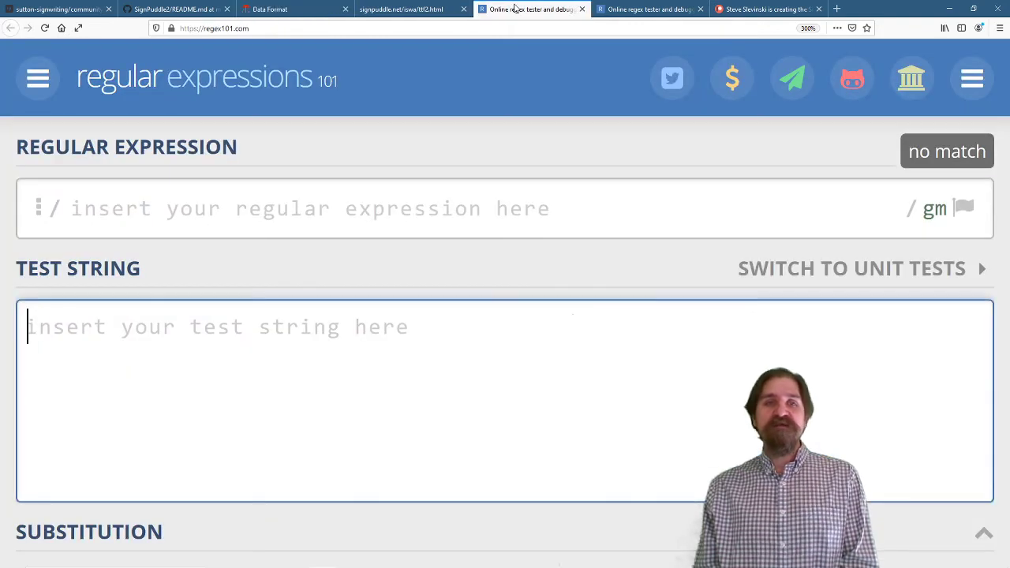
pyautogui.rightClick(169, 355)
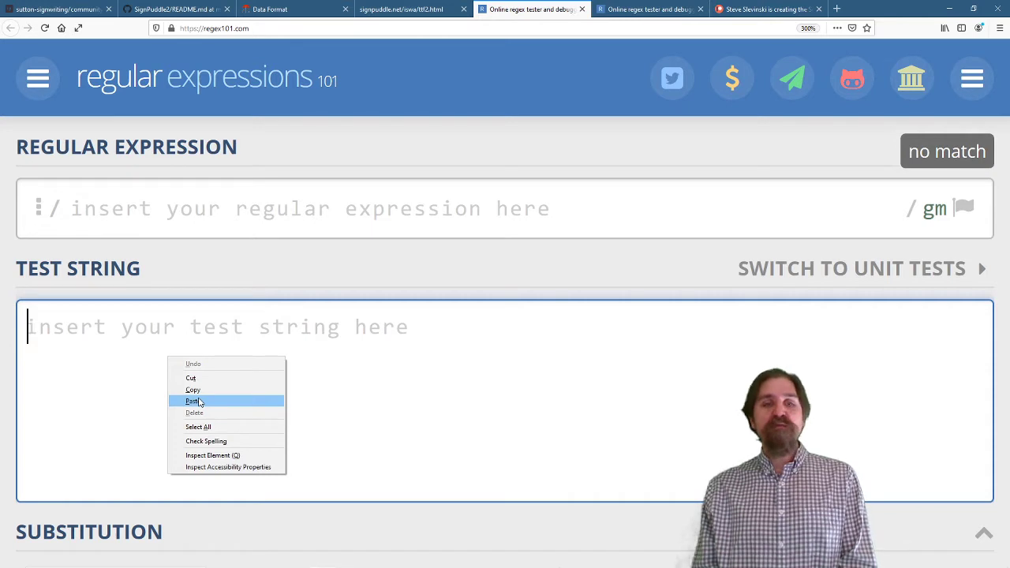
pyautogui.click(209, 402)
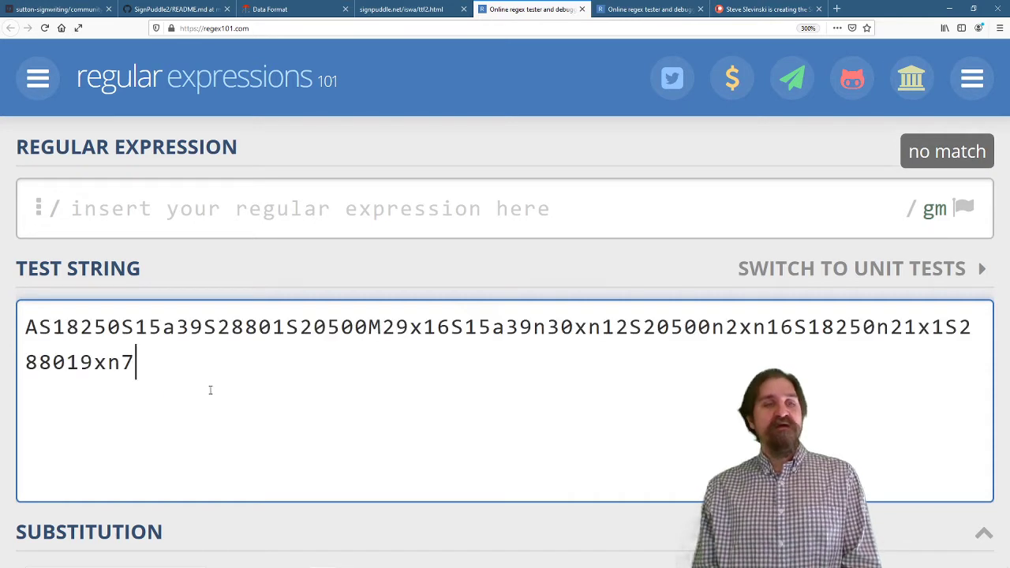
# Enter the regular expression n?[0-9]+xn?[0-9]+ for the KSW coordinates and inspect the last match in the test string
pyautogui.click(164, 209)
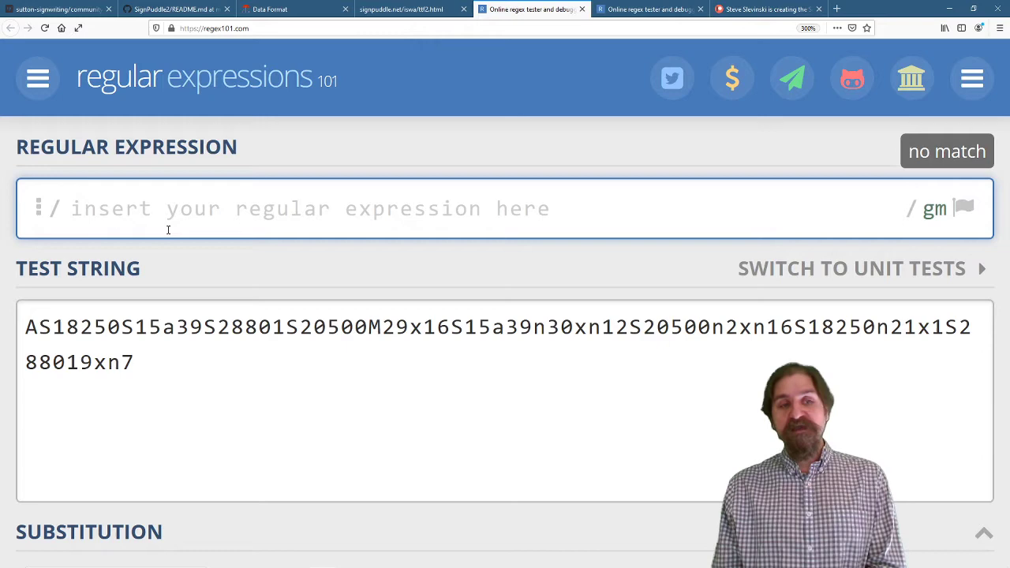
pyautogui.write('n')
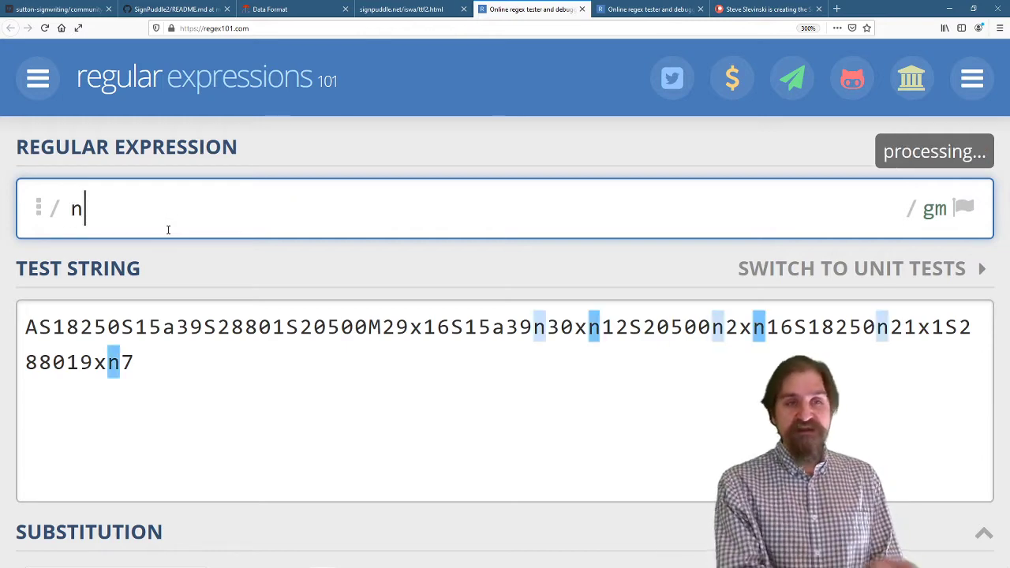
pyautogui.write('?')
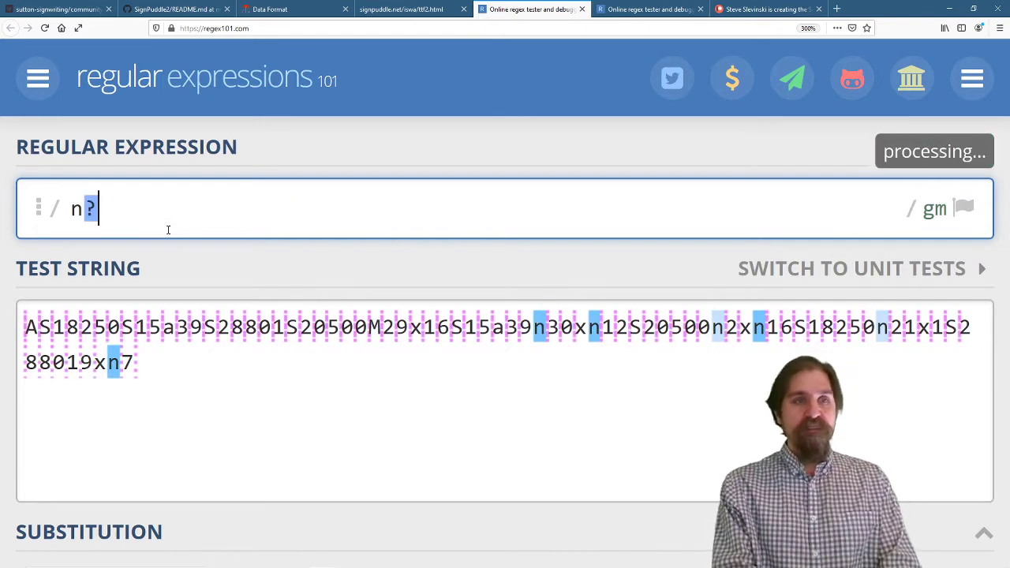
pyautogui.write('[0')
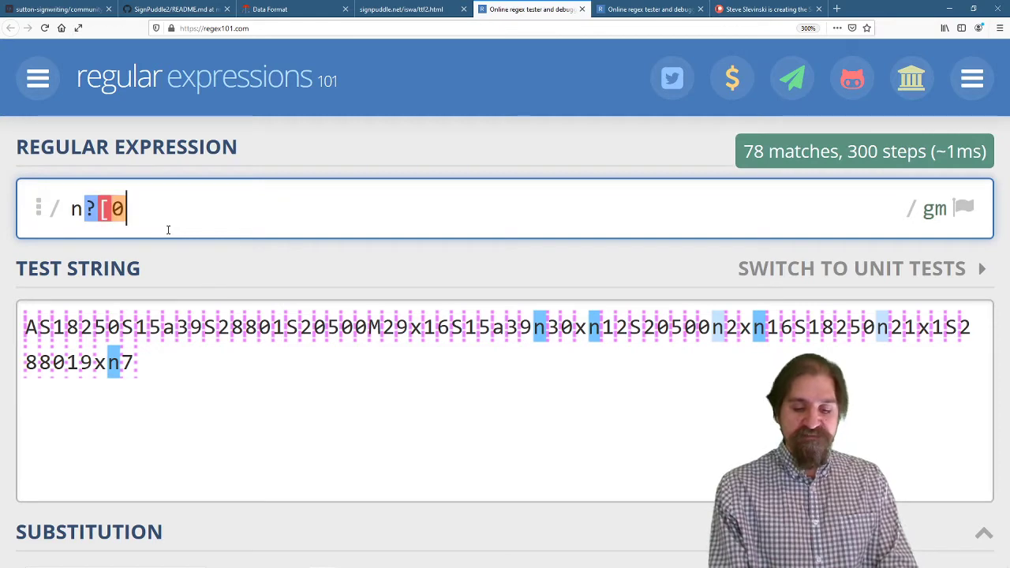
pyautogui.write('-9]')
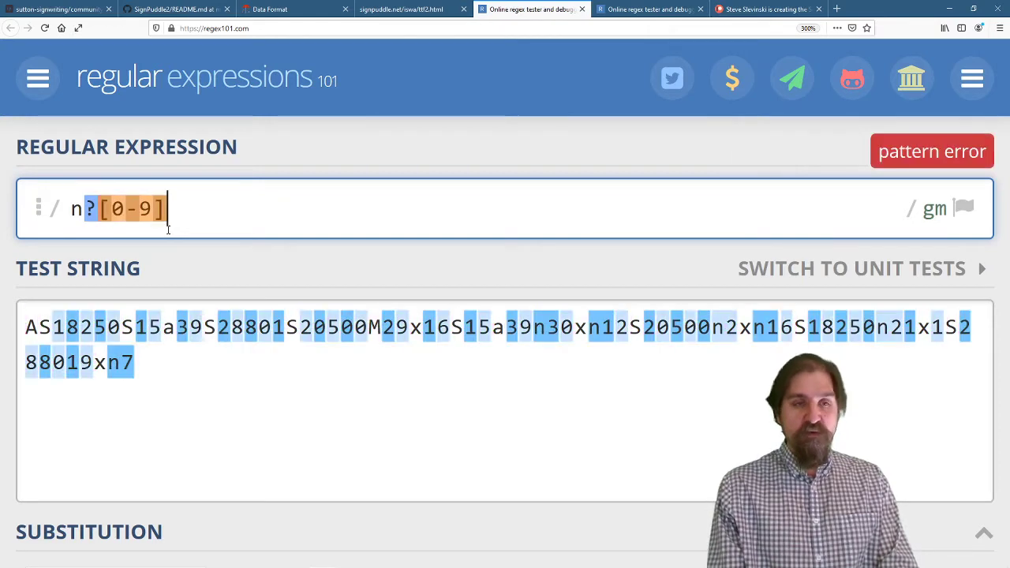
pyautogui.write('+')
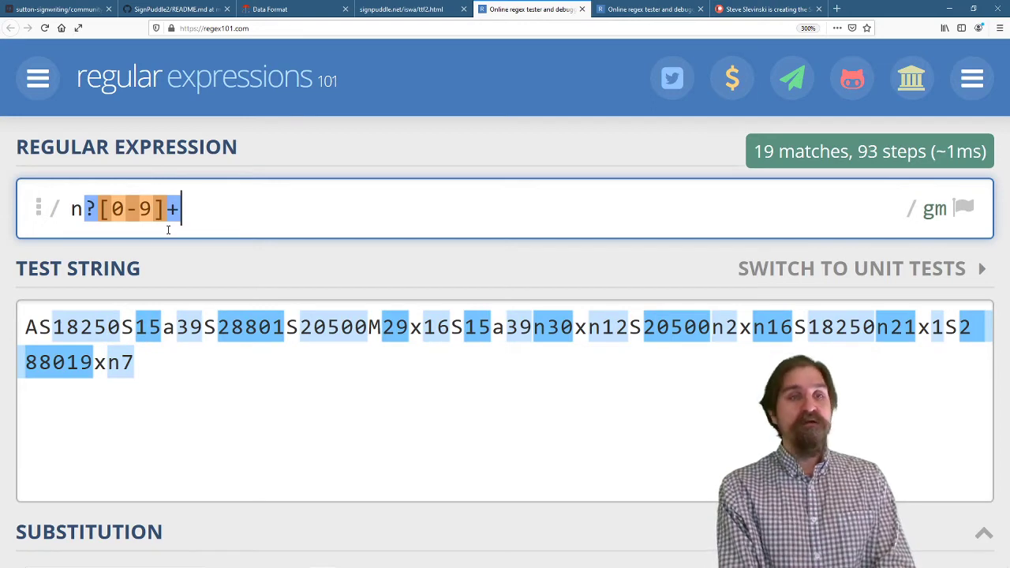
pyautogui.write('x')
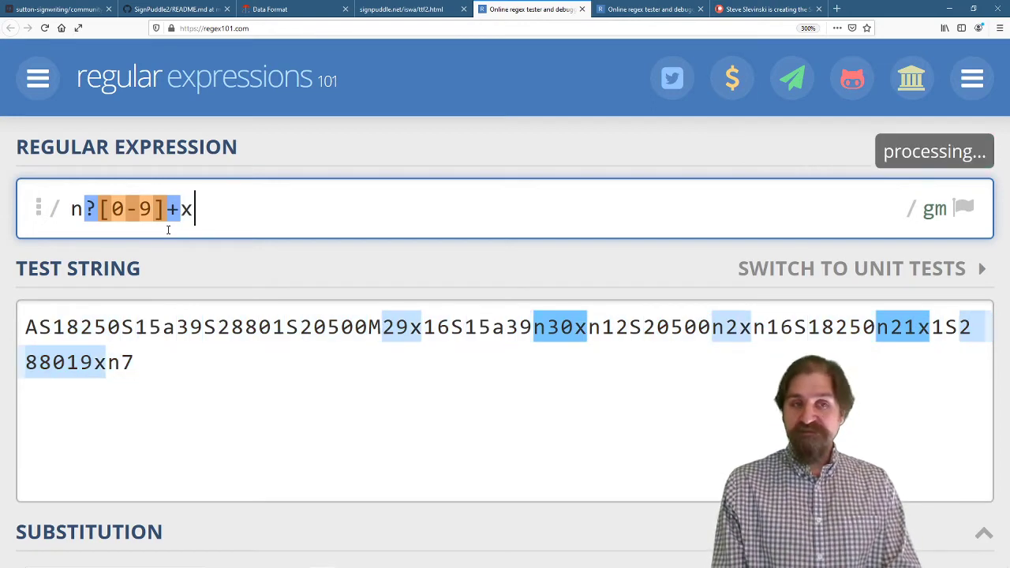
pyautogui.write('n')
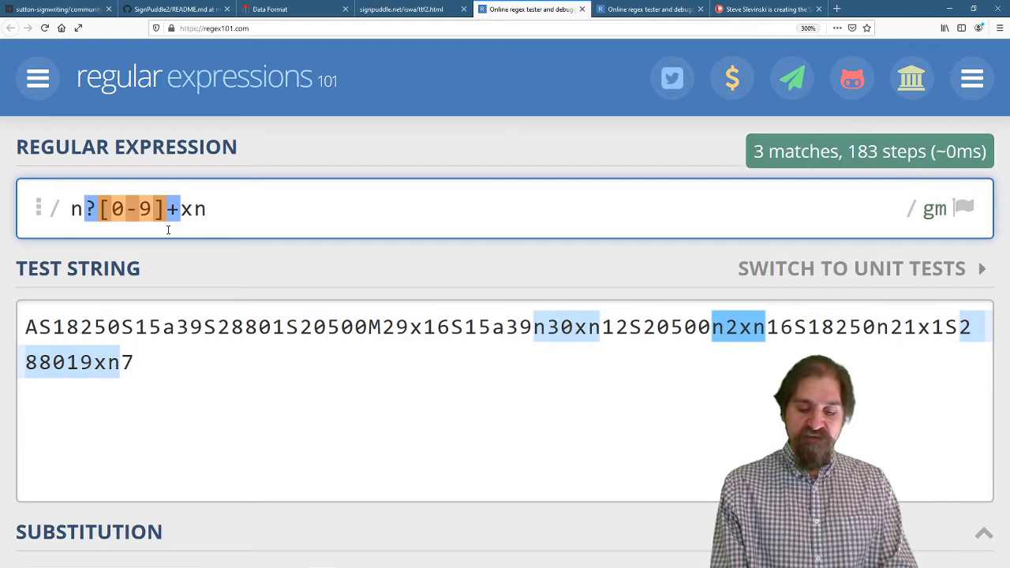
pyautogui.write('?[')
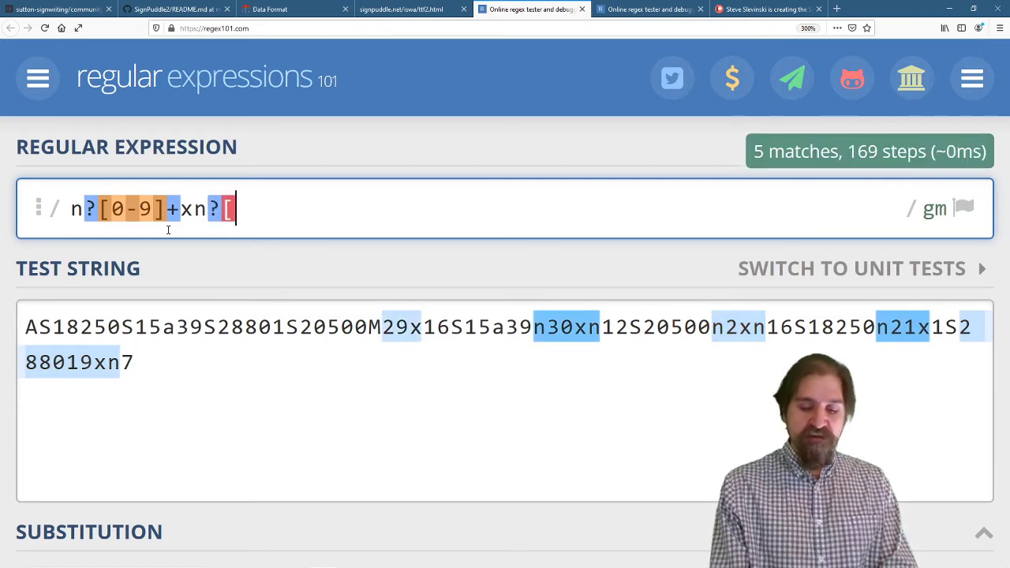
pyautogui.write('0-9]')
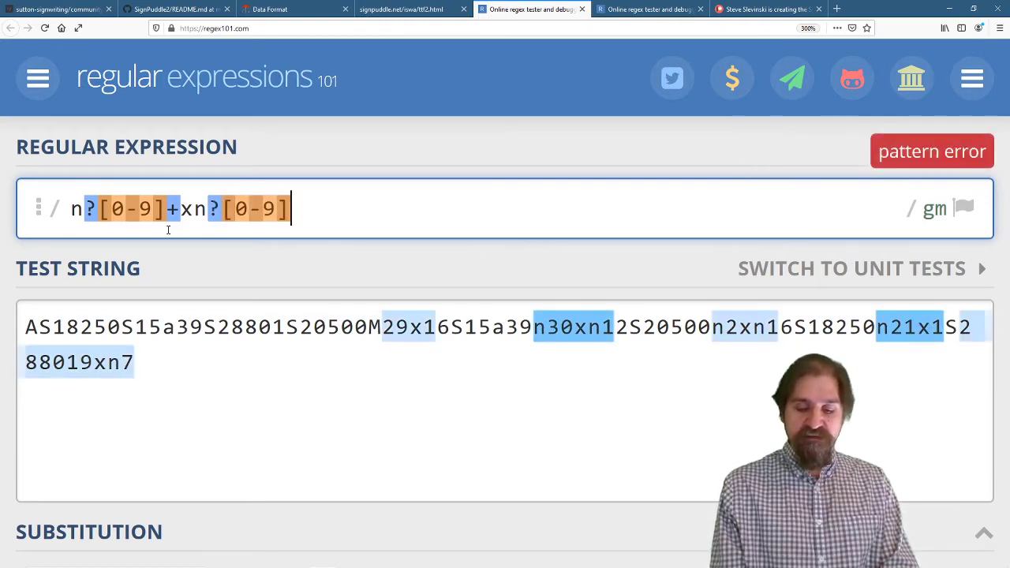
pyautogui.write('+')
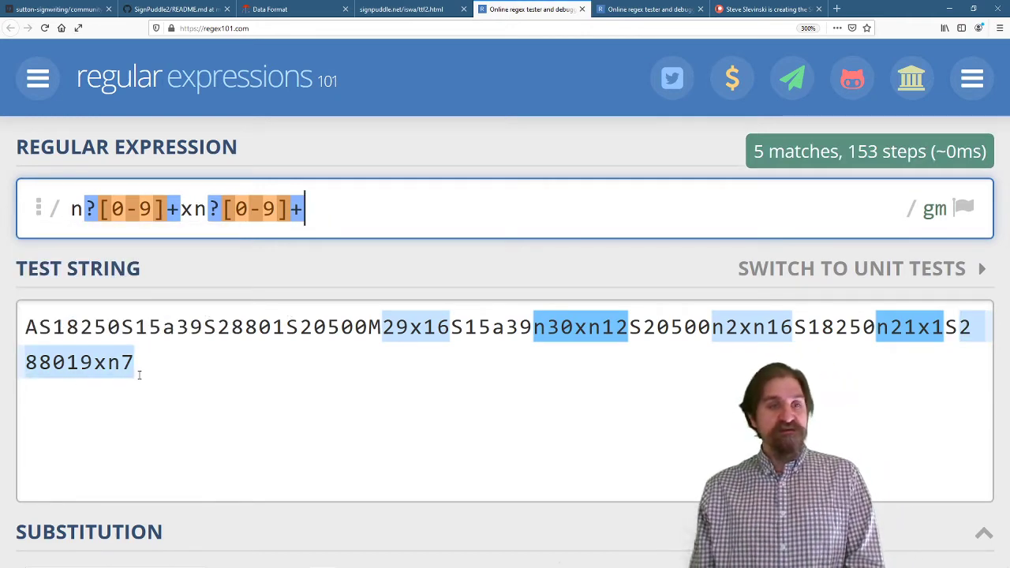
pyautogui.moveTo(58, 368)
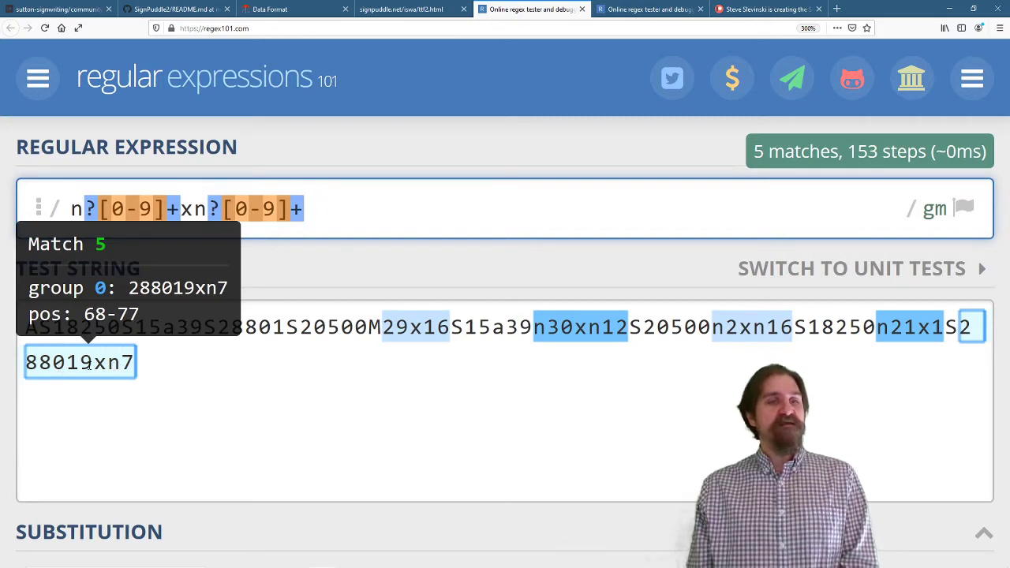
pyautogui.click(230, 388)
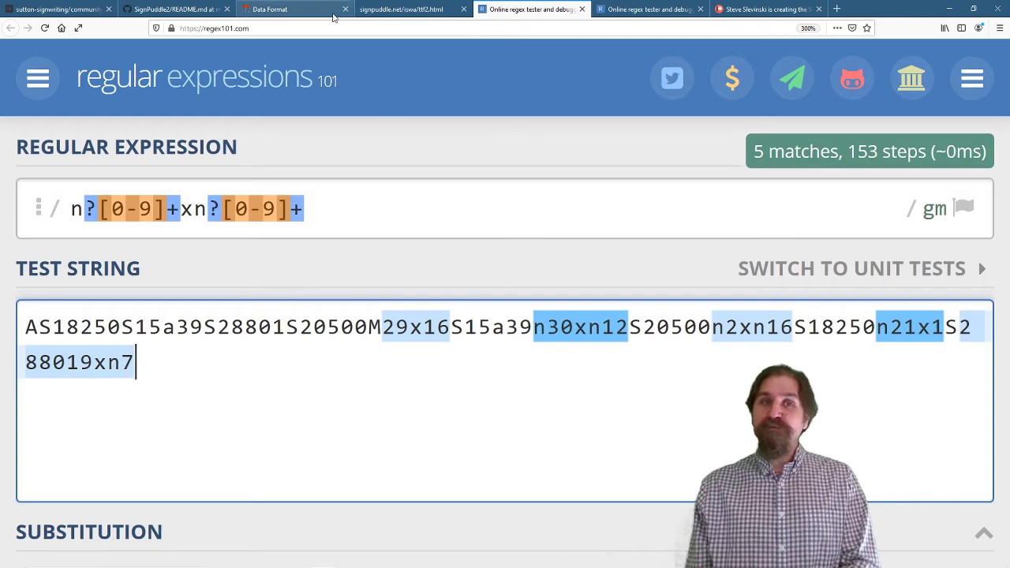
# Return to the SignPuddle Data Format page, display the sign as FSW and copy the FSW string
pyautogui.click(296, 15)
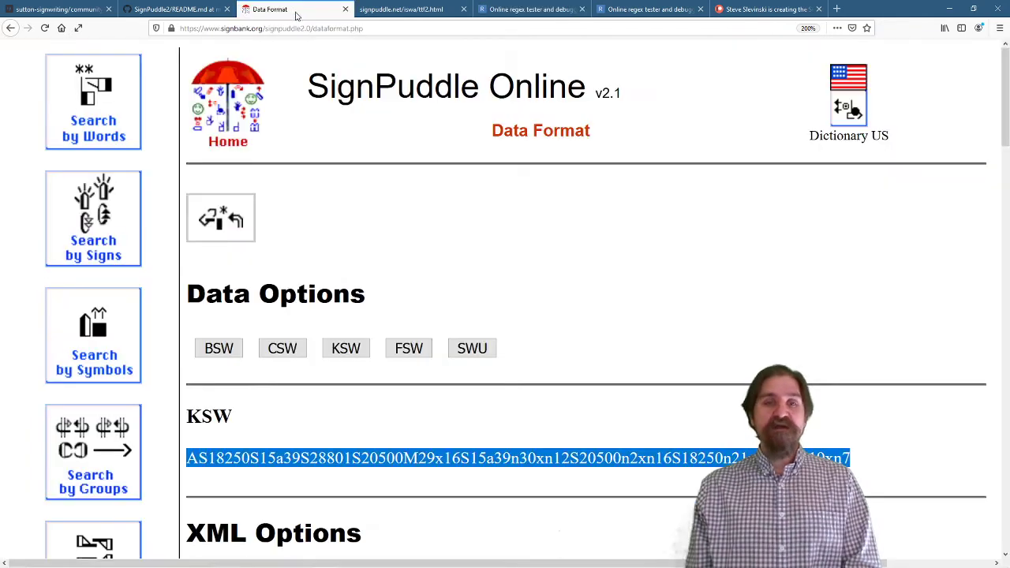
pyautogui.click(410, 353)
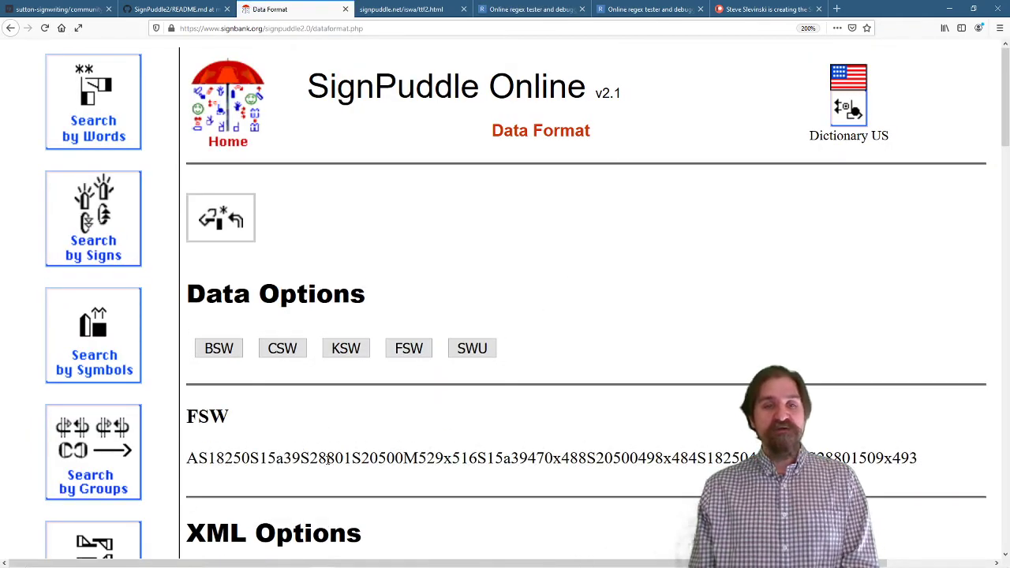
pyautogui.doubleClick(328, 460)
pyautogui.rightClick(327, 460)
pyautogui.click(339, 466)
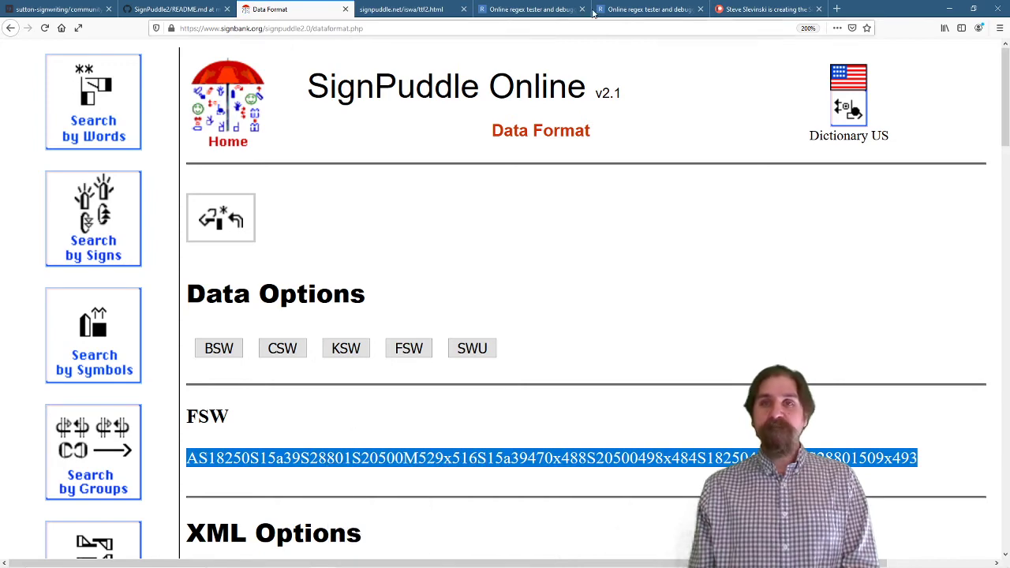
# Switch to the second regex101 page and paste the copied FSW string as the test string
pyautogui.click(631, 11)
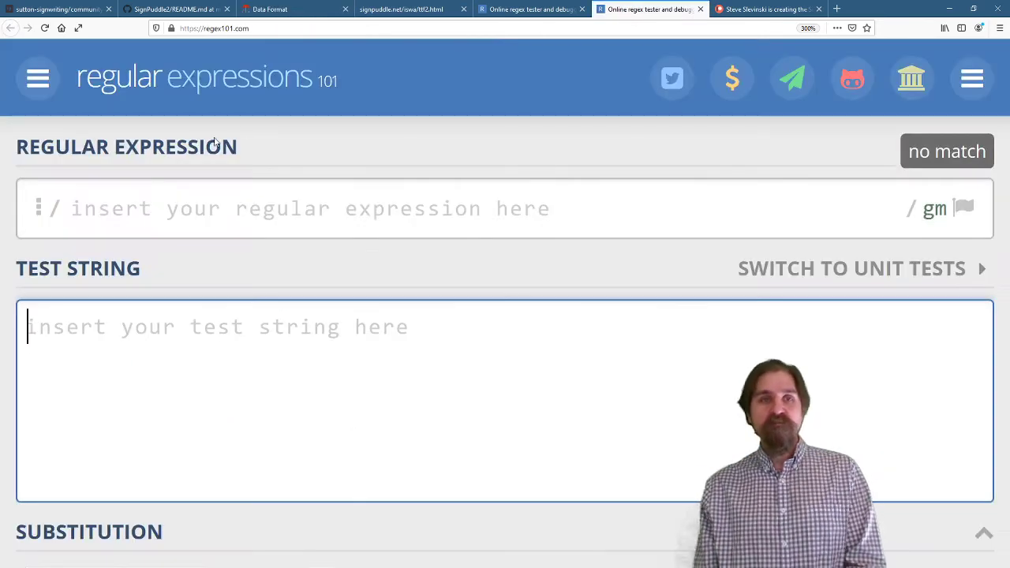
pyautogui.click(331, 215)
pyautogui.click(271, 343)
pyautogui.rightClick(270, 343)
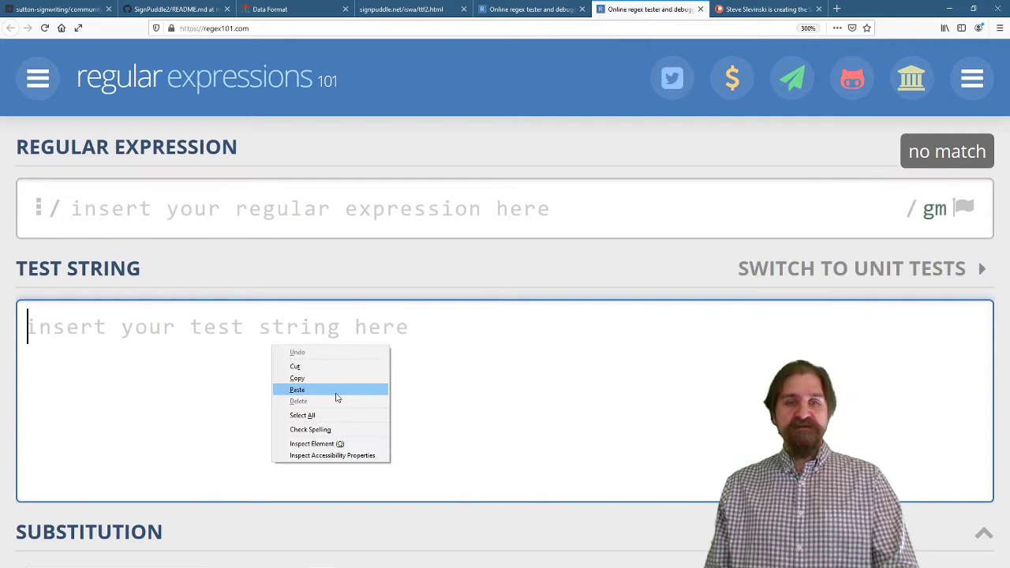
pyautogui.click(336, 390)
# Enter the regular expression [0-9]{3}x[0-9]{3} to match the coordinates in the FSW string
pyautogui.click(225, 223)
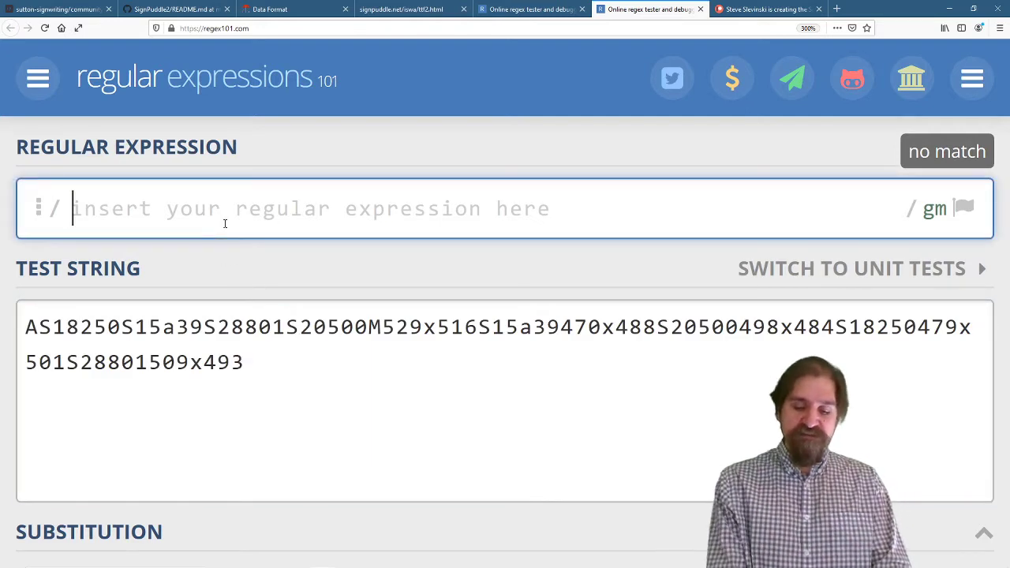
pyautogui.write('[0-9')
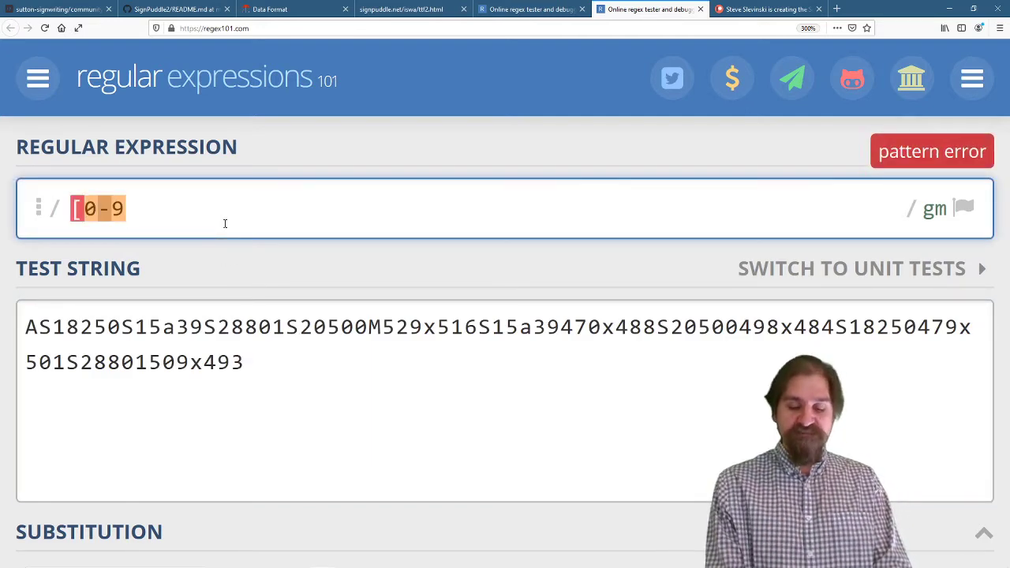
pyautogui.write(']')
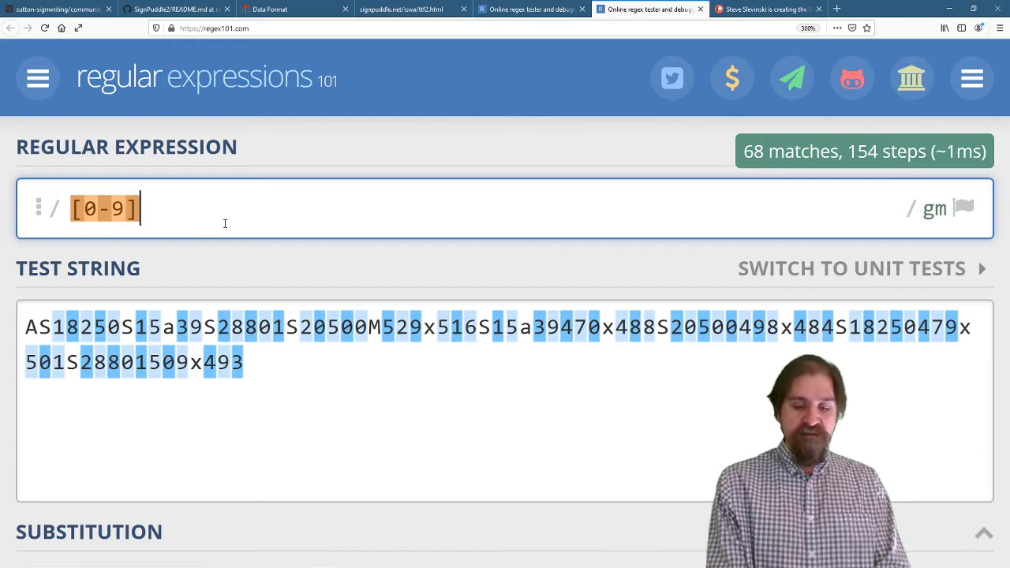
pyautogui.write('{3}x')
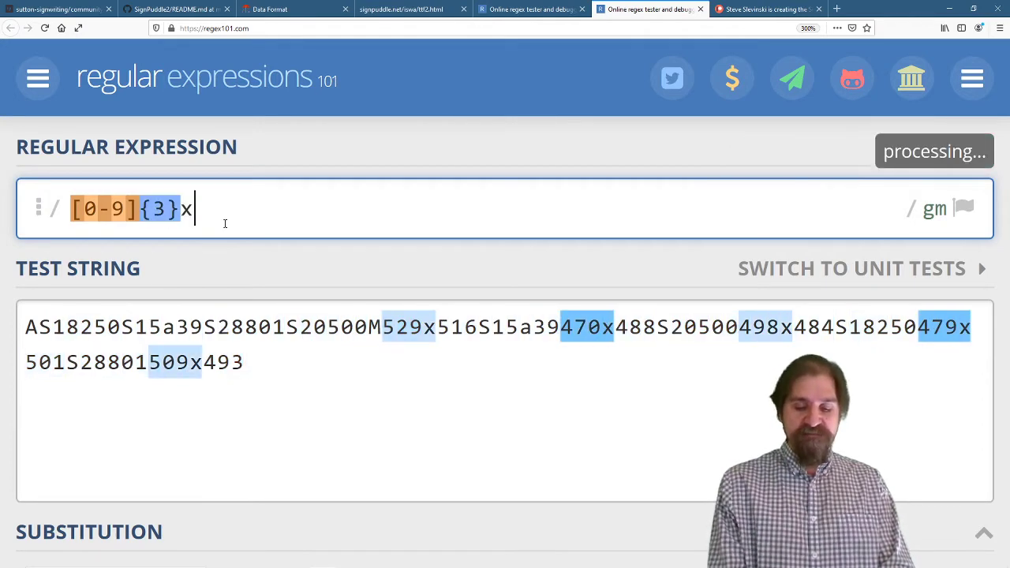
pyautogui.write('[0-9')
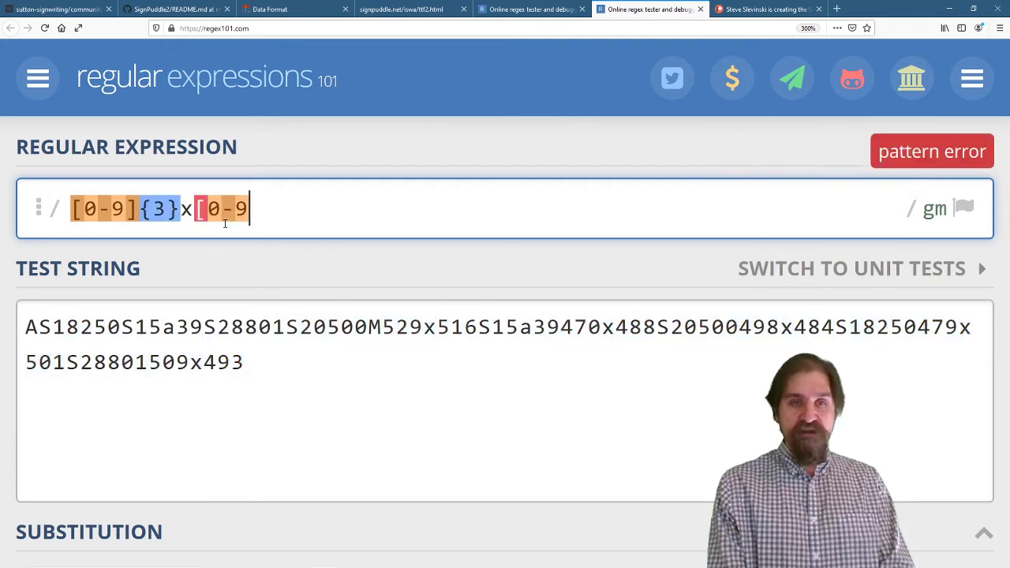
pyautogui.write(']{3')
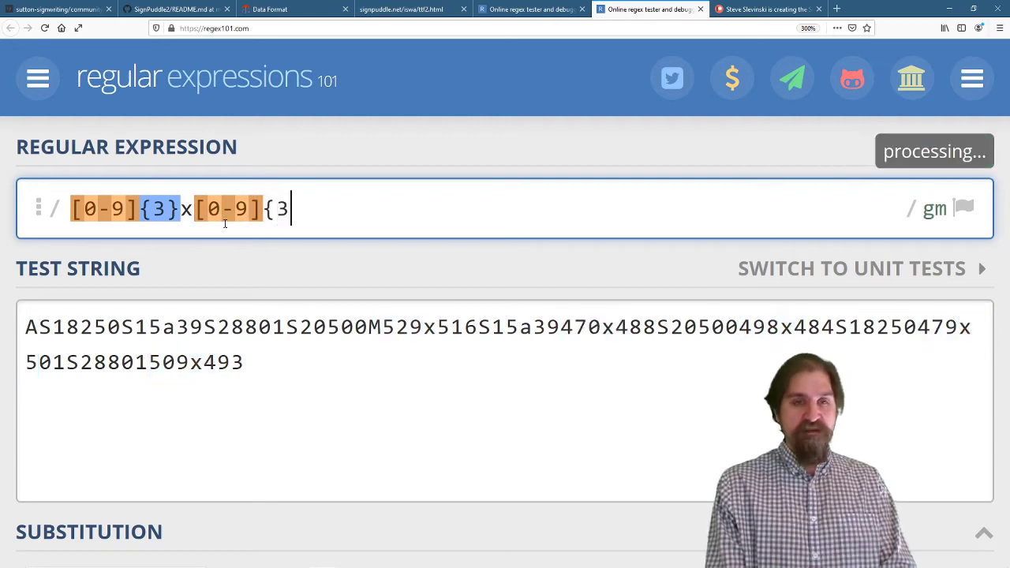
pyautogui.write('}')
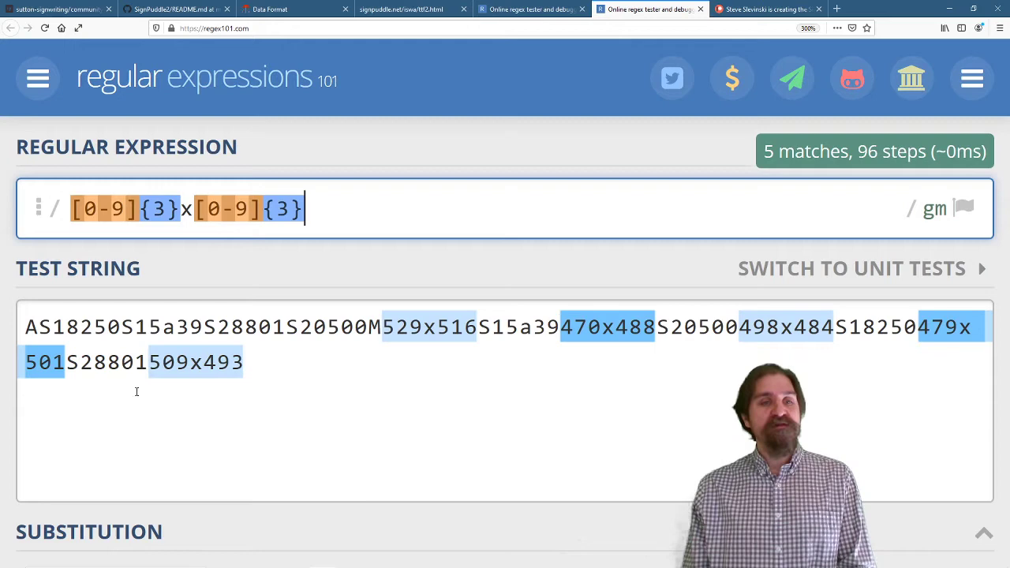
# Return to the SignPuddle Data Format page, display the sign as SWU and select the whole SWU string
pyautogui.moveTo(436, 337)
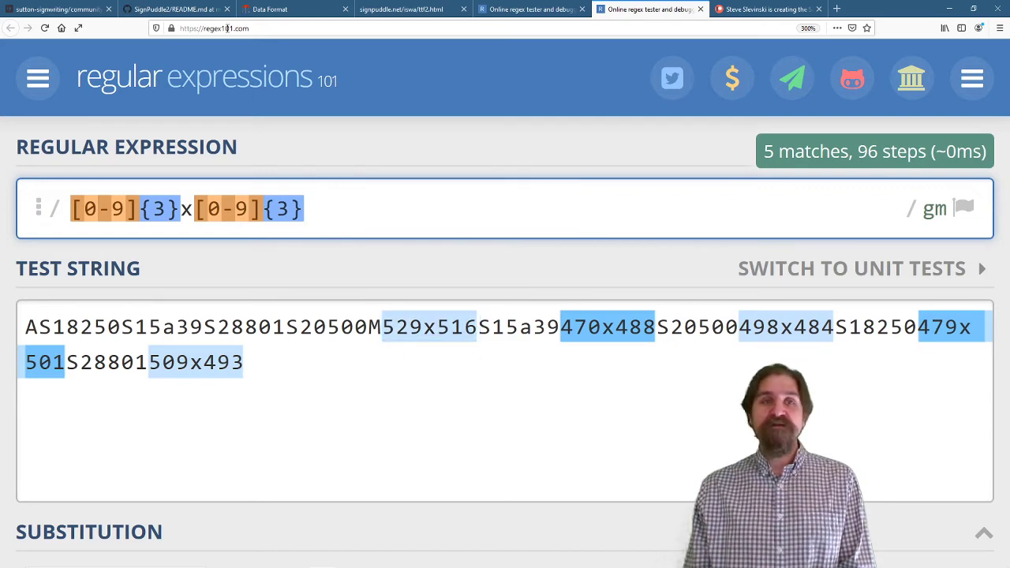
pyautogui.click(294, 9)
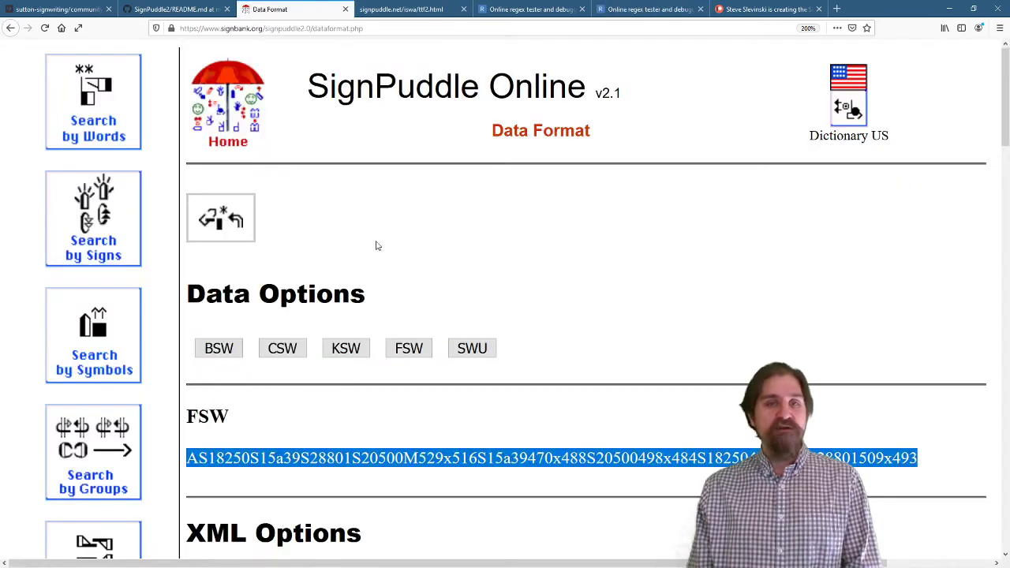
pyautogui.click(483, 353)
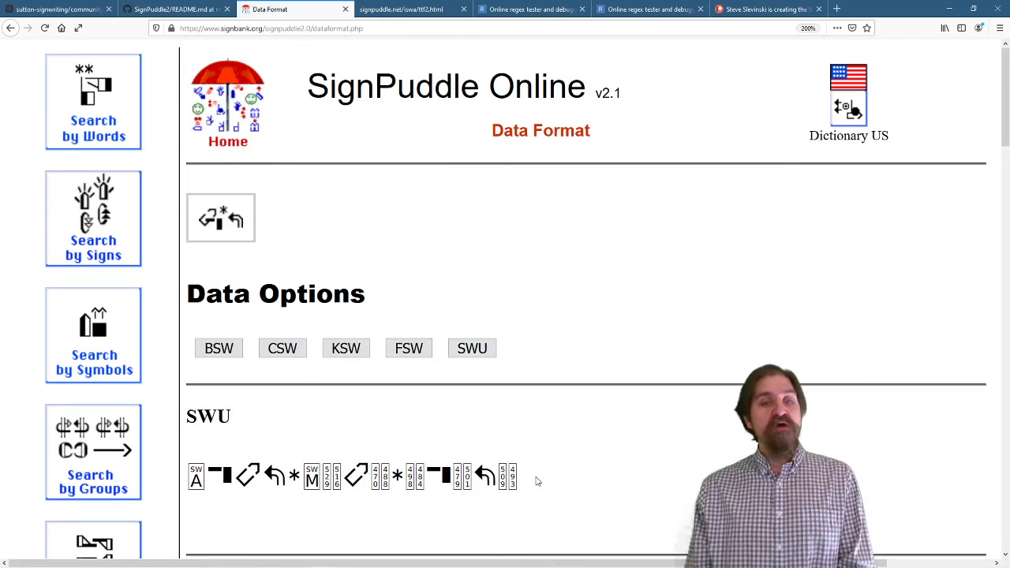
pyautogui.moveTo(536, 478); pyautogui.dragTo(191, 464)
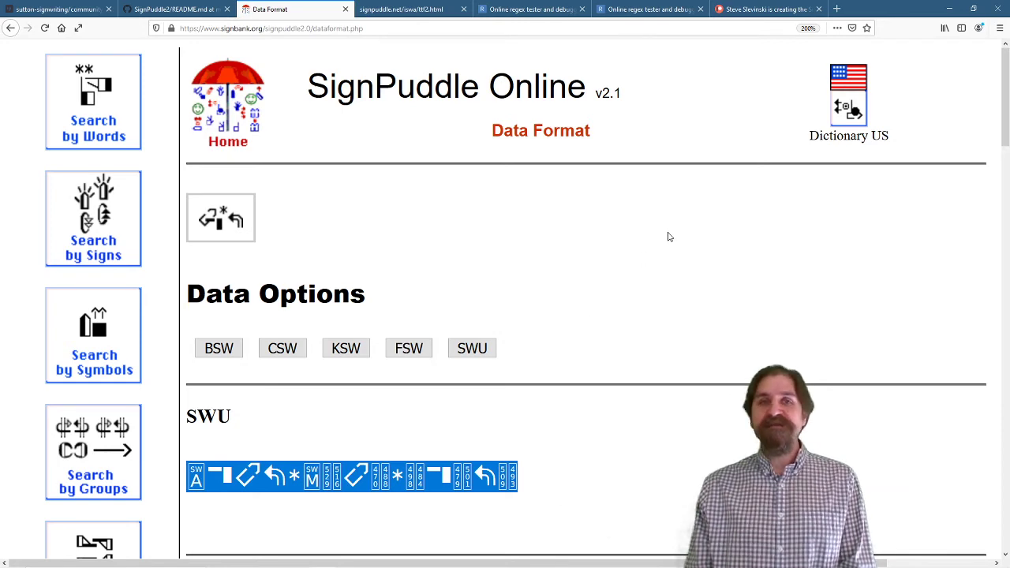
# Switch to the SignWriting Stream Patreon page and review its membership levels and the websites, standards and packages listed under About
pyautogui.click(751, 9)
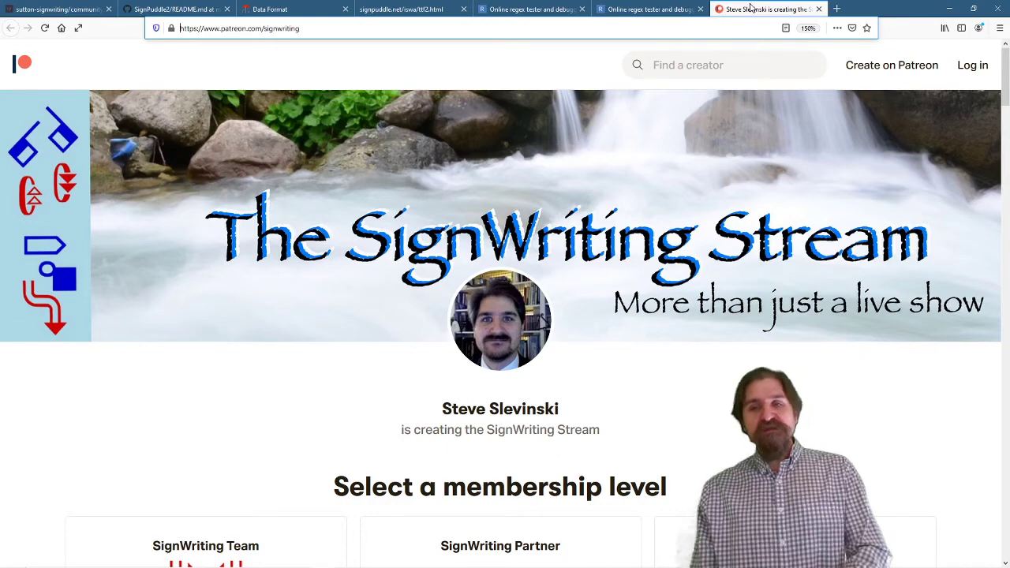
pyautogui.scroll(-3, 723, 284)
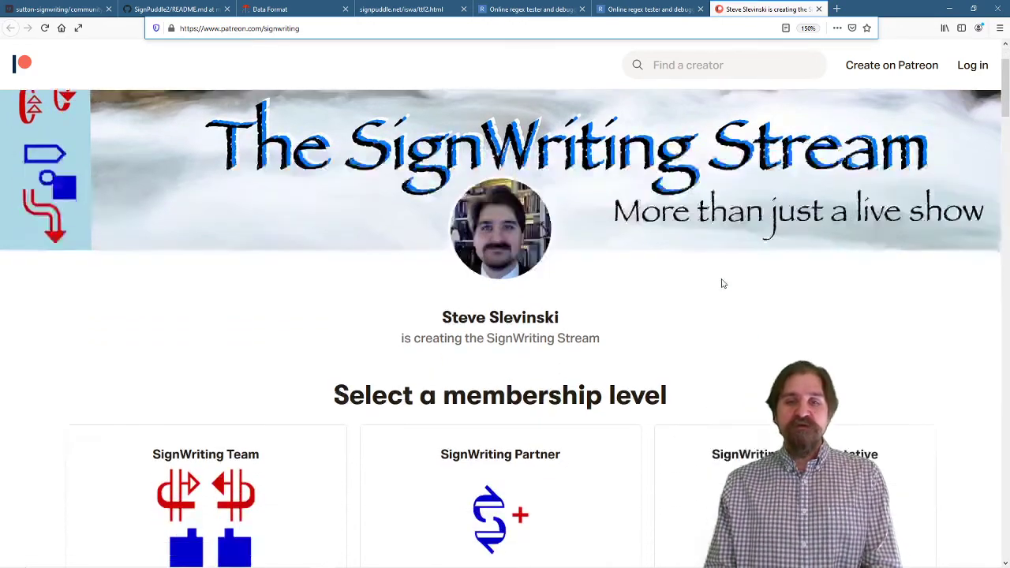
pyautogui.scroll(-7, 723, 284)
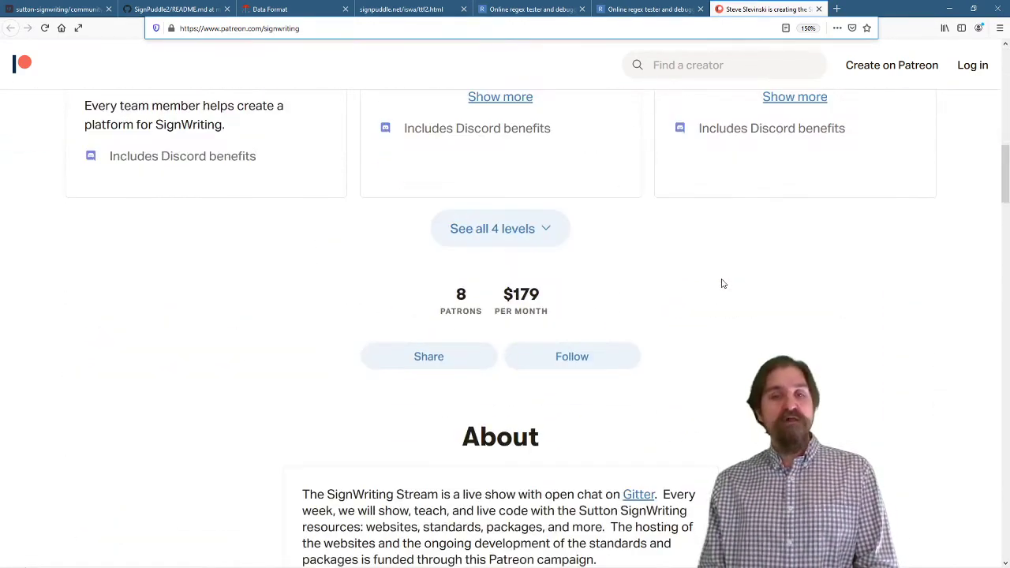
pyautogui.scroll(-3, 723, 284)
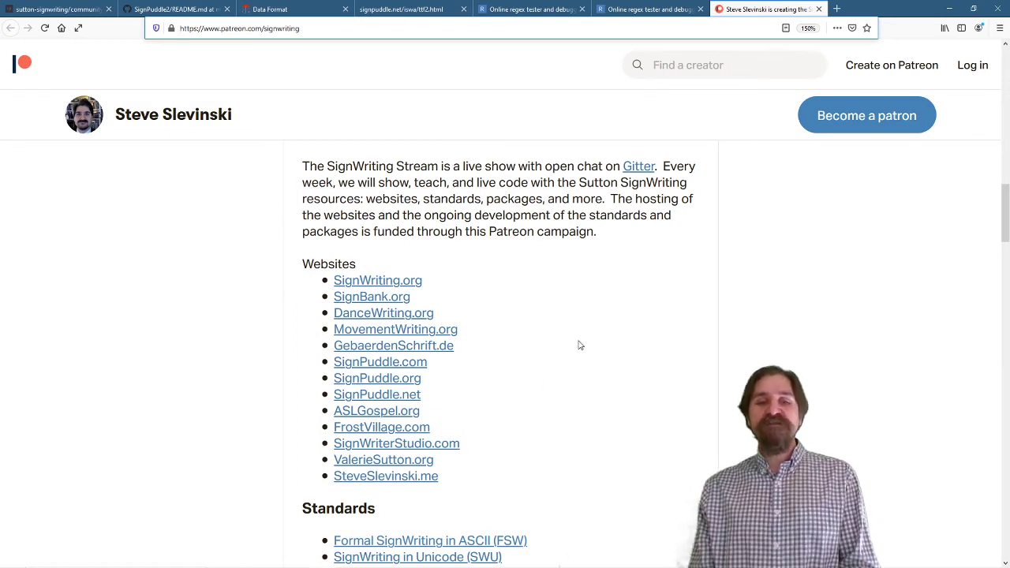
pyautogui.scroll(-2, 612, 320)
pyautogui.scroll(-3, 612, 319)
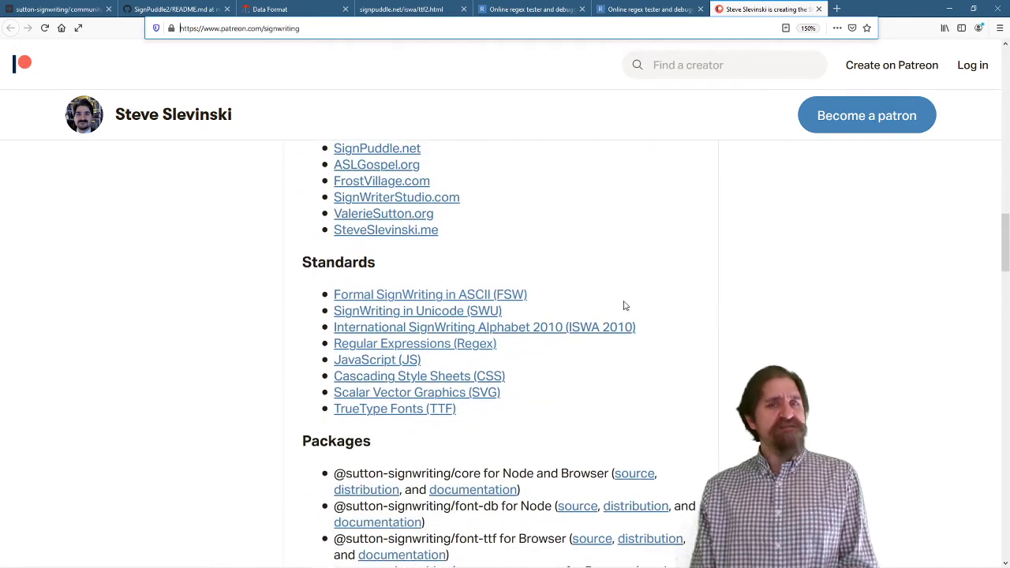
pyautogui.scroll(-3, 598, 241)
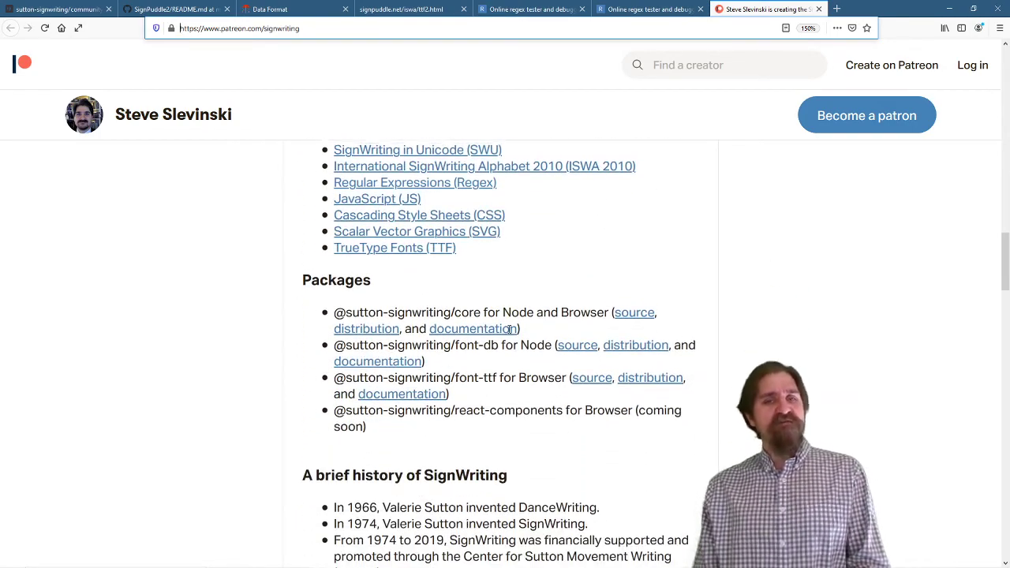
# Go to the Goals section of the Patreon page and show the second funding goal
pyautogui.scroll(-15, 592, 330)
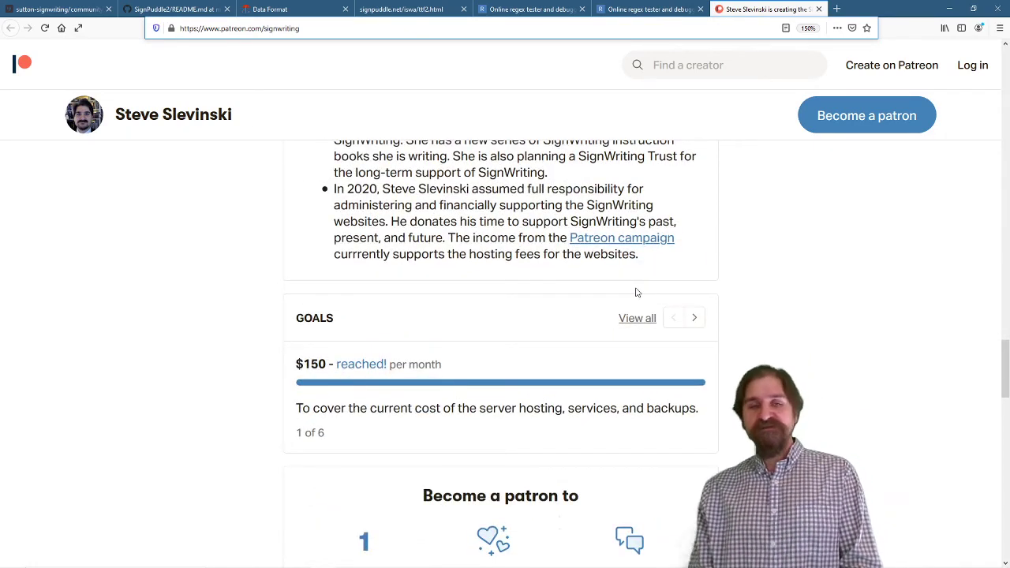
pyautogui.click(696, 319)
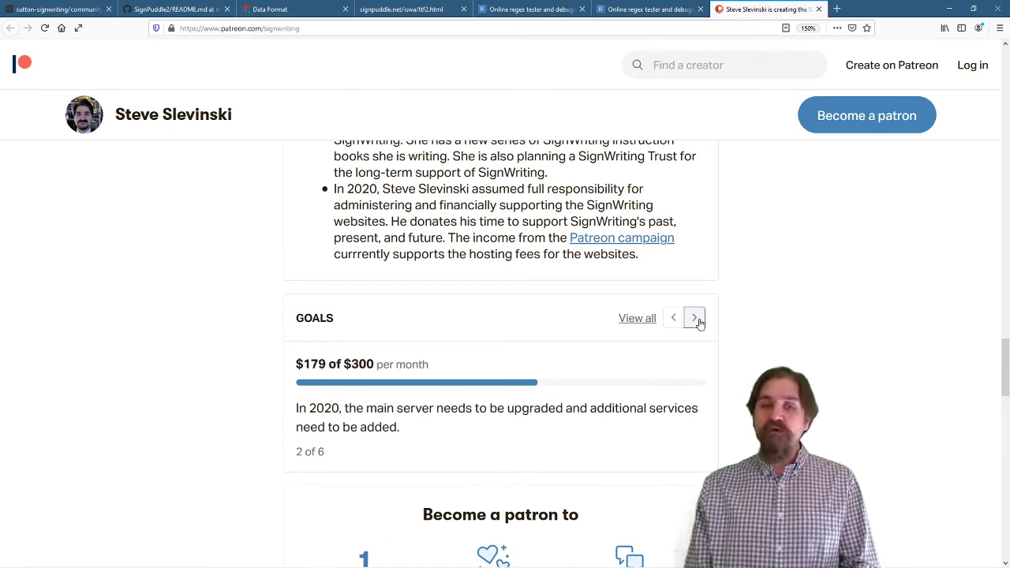